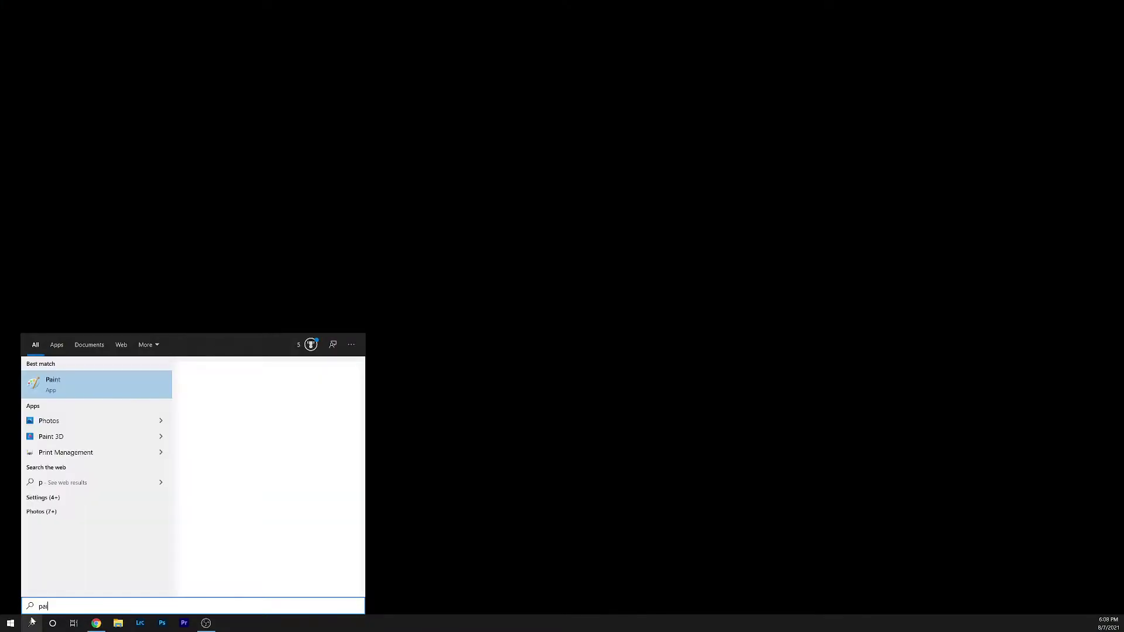
# Step: Search the Start menu for 'paint' and launch Paint with a blank canvas
pyautogui.write('nt')
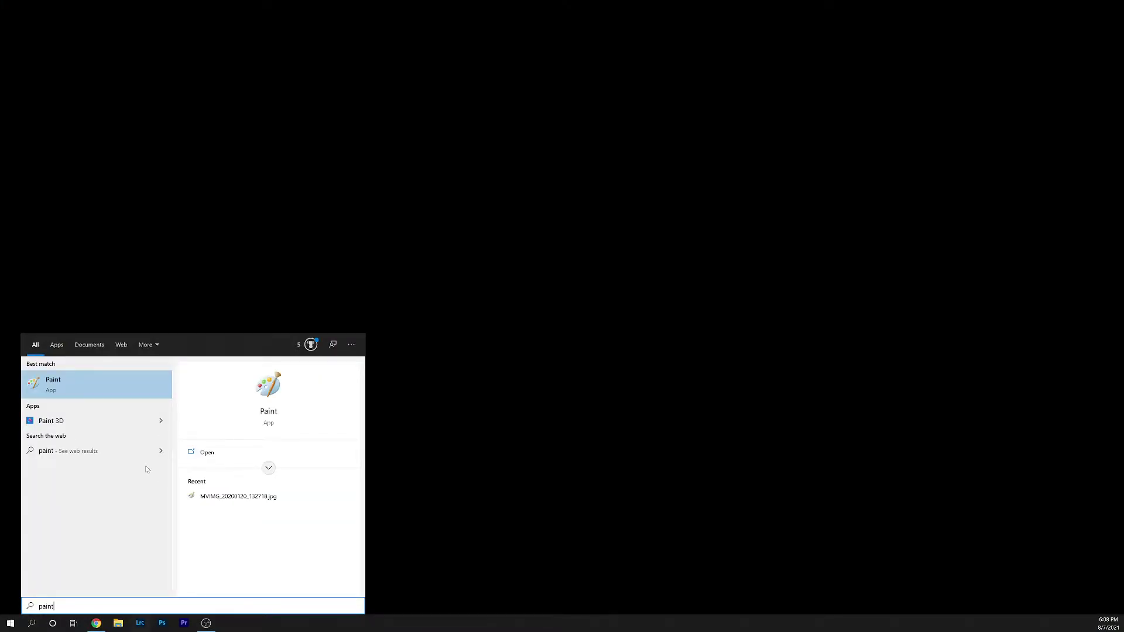
pyautogui.press('Return')
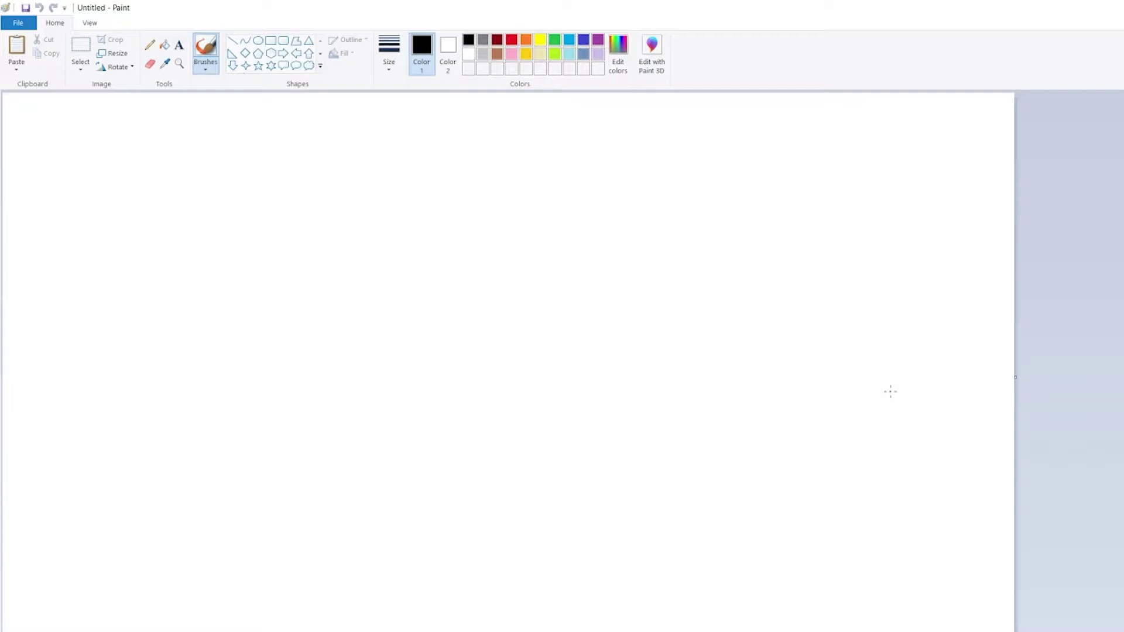
# Step: Resize the blank canvas to 1920 × 1080 pixels with the aspect ratio unlocked
pyautogui.click(112, 52)
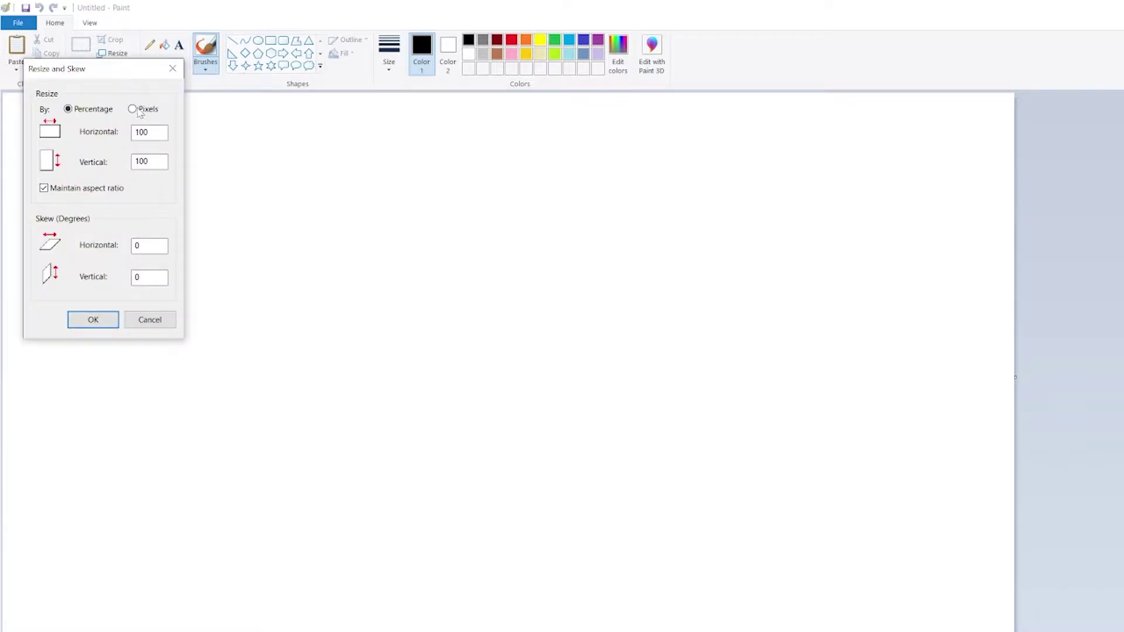
pyautogui.click(133, 109)
pyautogui.hotkey('alt', 'm')
pyautogui.click(94, 320)
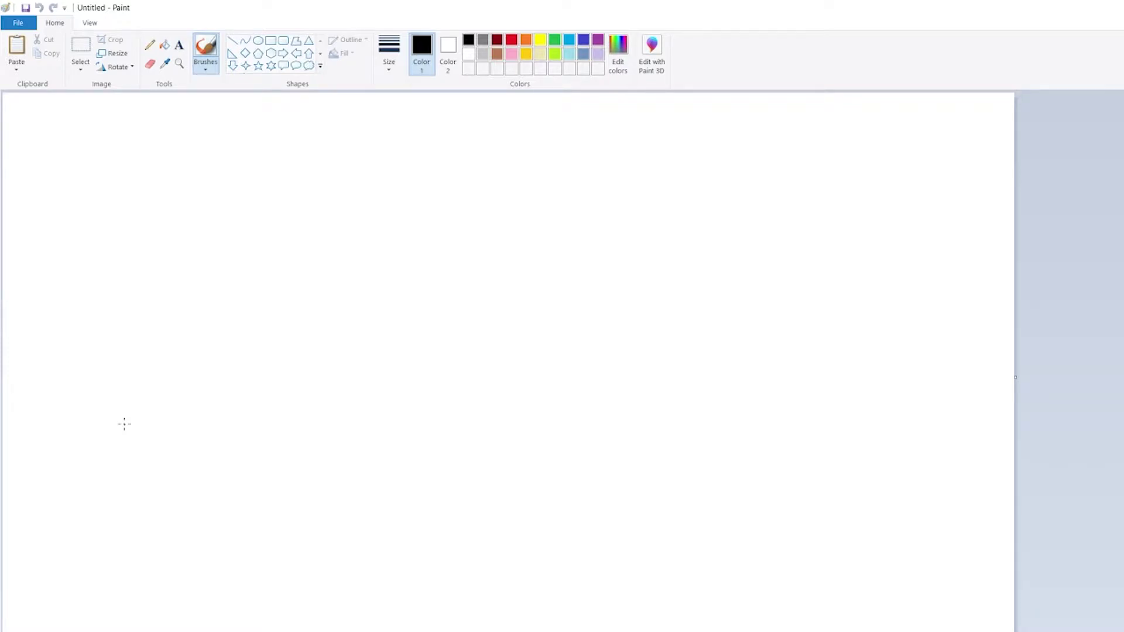
# Step: Paste the palette-and-plant photo onto the canvas from its file
pyautogui.click(14, 69)
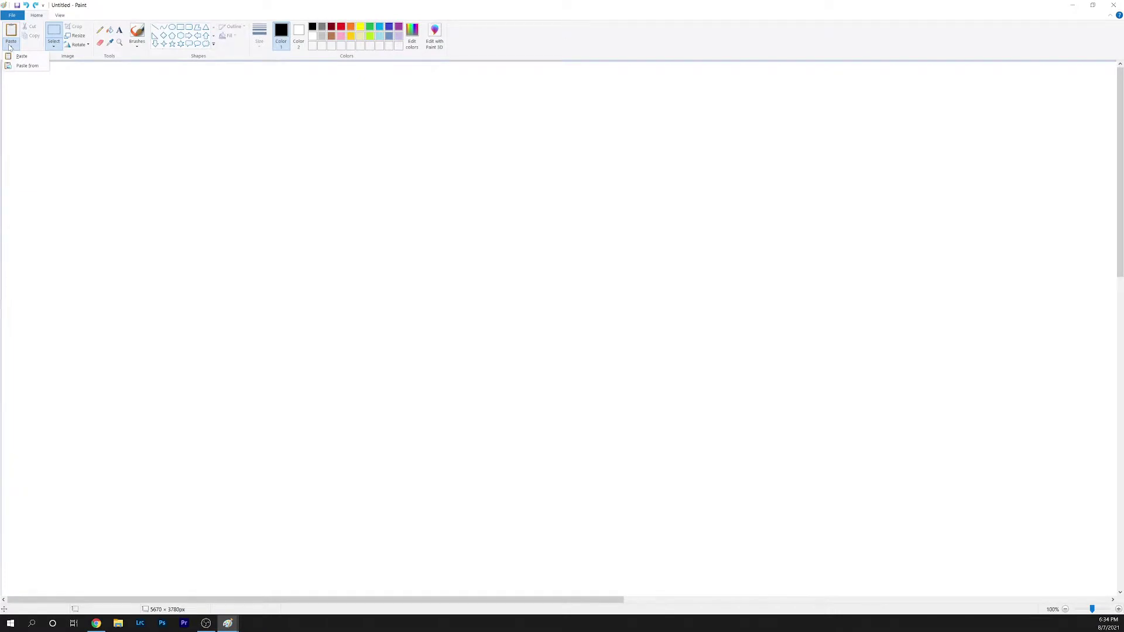
pyautogui.click(27, 66)
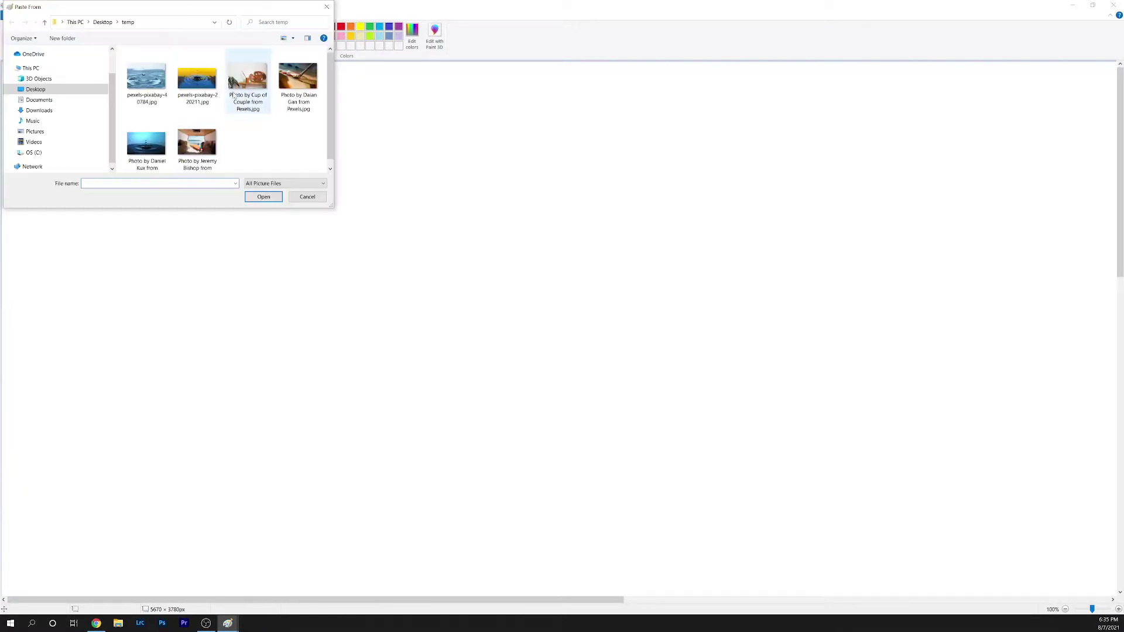
pyautogui.click(233, 95)
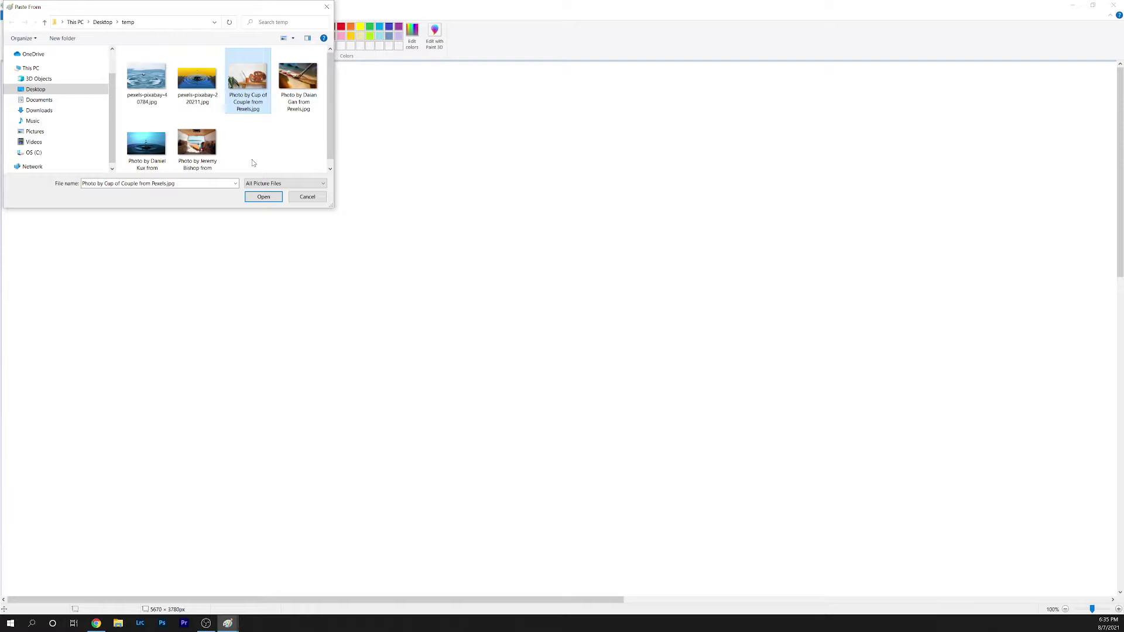
pyautogui.click(256, 197)
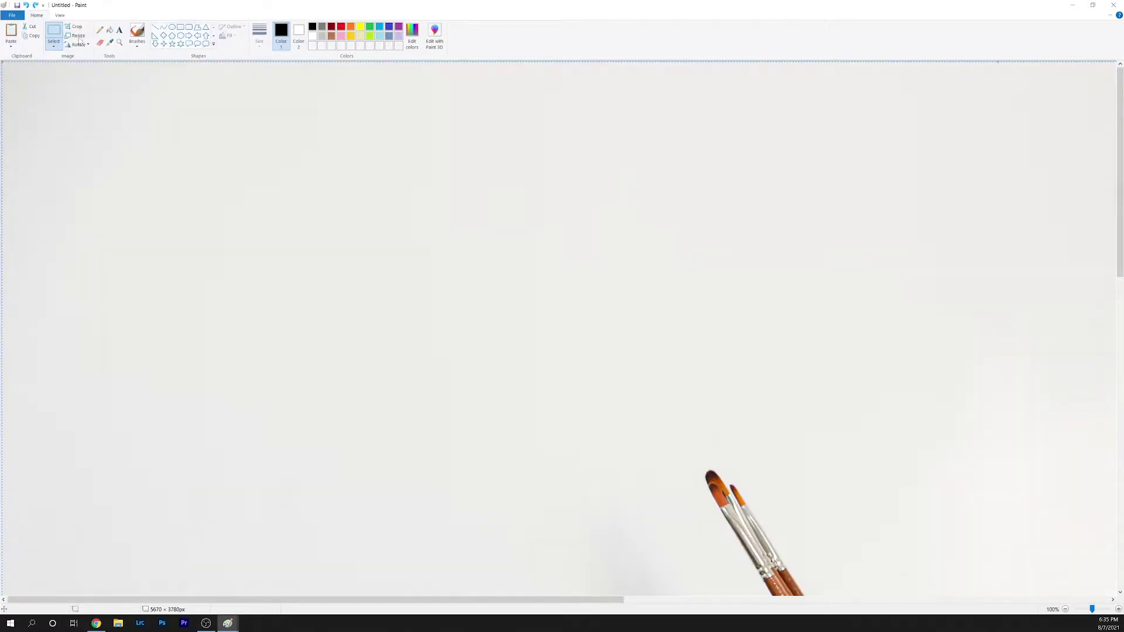
# Step: Resize the pasted photo by pixels to 1080 px tall, giving 1620 × 1080
pyautogui.click(80, 37)
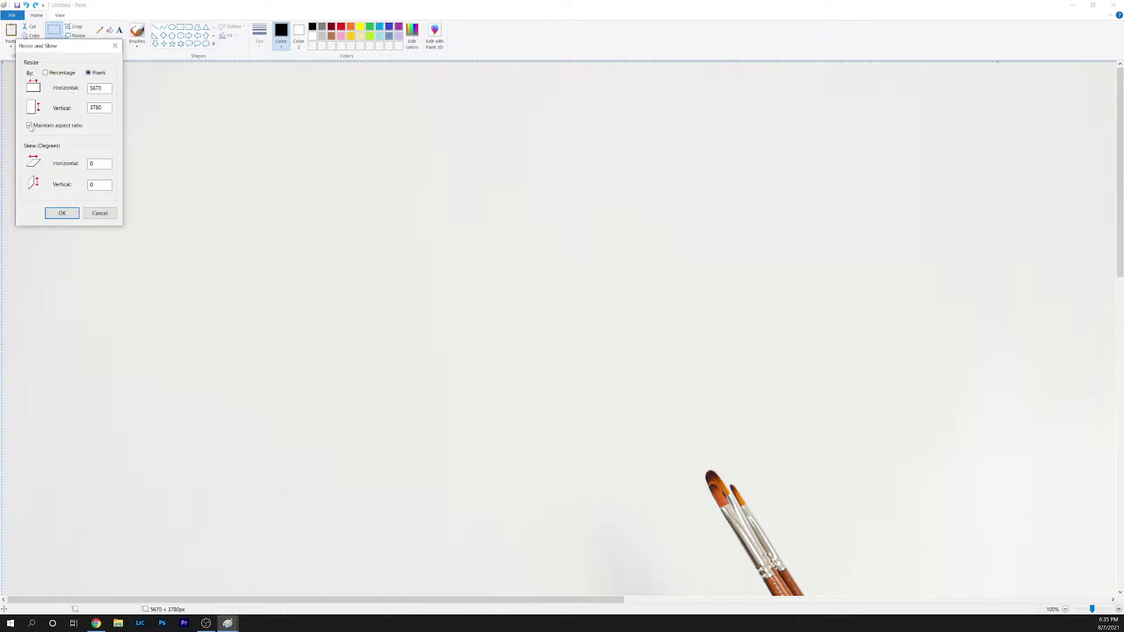
pyautogui.moveTo(104, 88); pyautogui.dragTo(82, 93)
pyautogui.write('192')
pyautogui.moveTo(105, 107); pyautogui.dragTo(91, 108)
pyautogui.click(90, 217)
pyautogui.click(90, 216)
pyautogui.hotkey('ctrl', 'w')
pyautogui.click(89, 72)
pyautogui.doubleClick(94, 108)
pyautogui.write('1080')
pyautogui.press('Return')
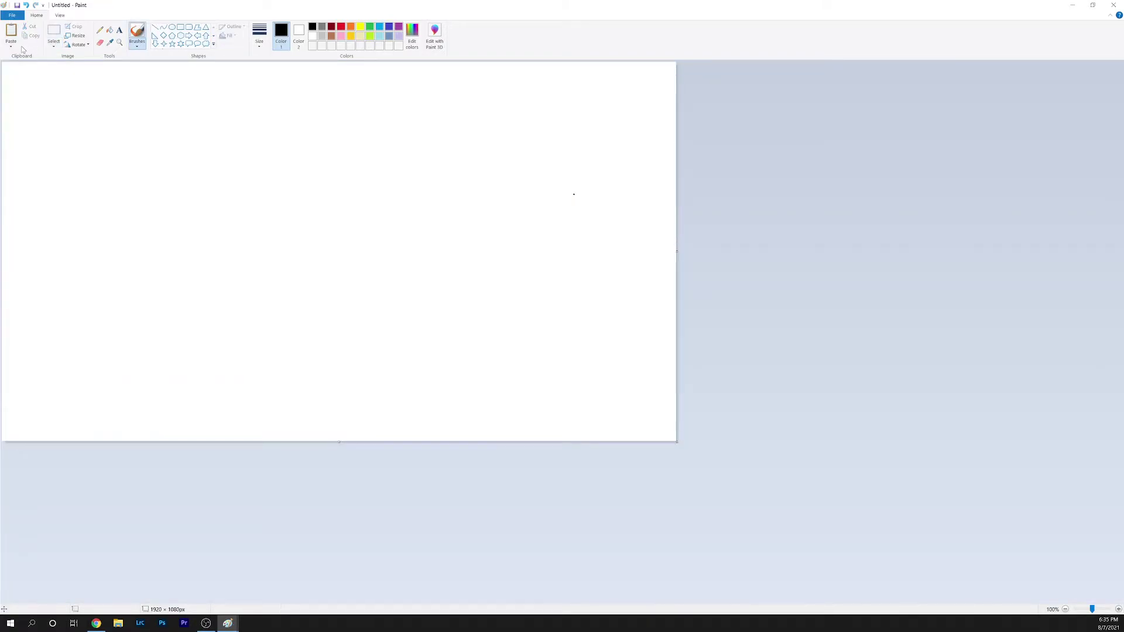
# Step: Paste the scaled photo and move it to the canvas's right side
pyautogui.hotkey('ctrl', 'v')
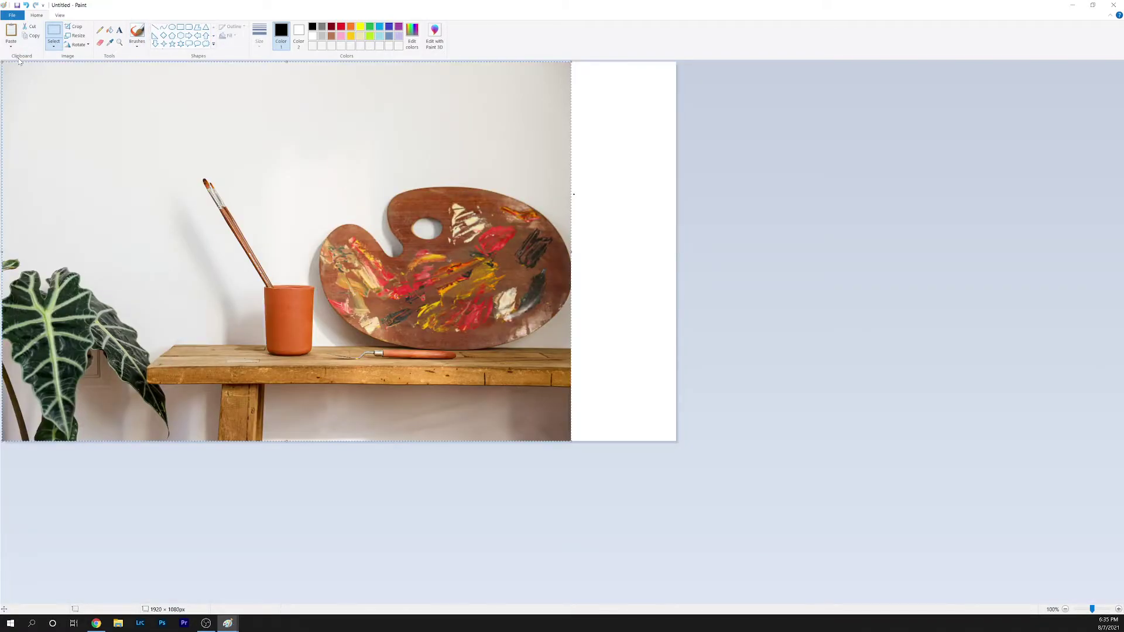
pyautogui.moveTo(19, 61); pyautogui.dragTo(124, 62)
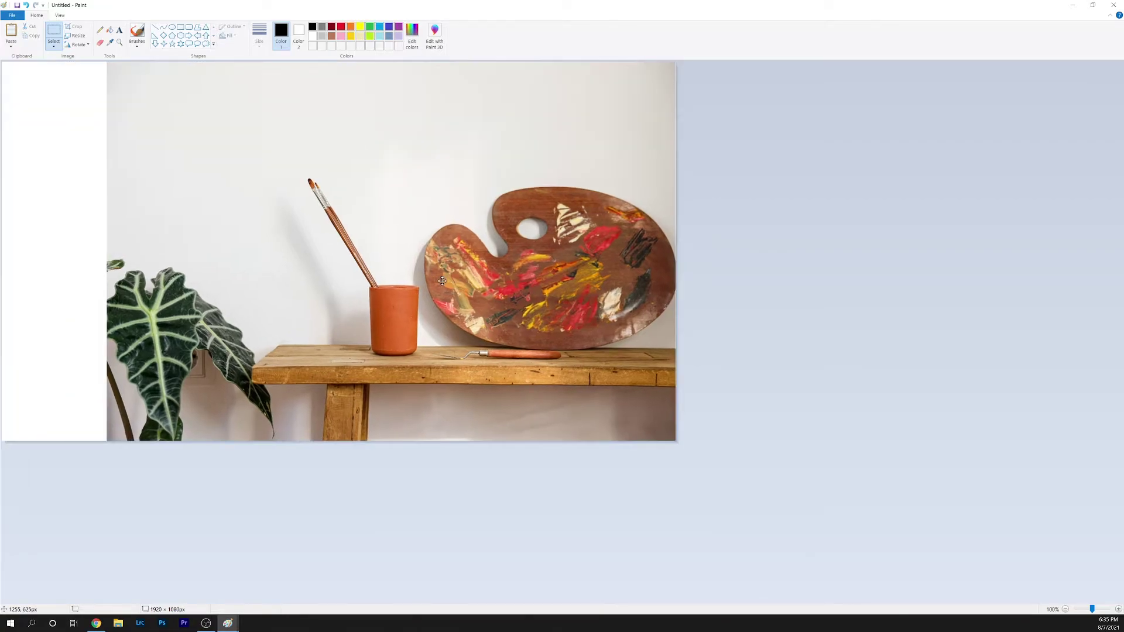
pyautogui.click(94, 178)
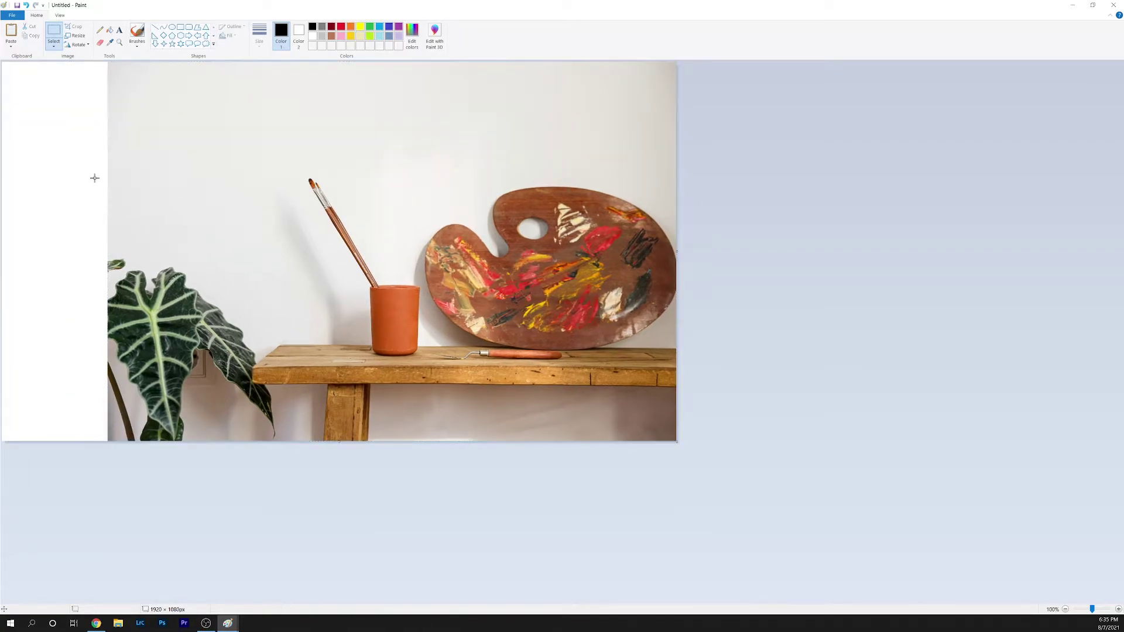
# Step: Draw a solid black rectangle about 612 px wide over the empty left strip
pyautogui.click(181, 28)
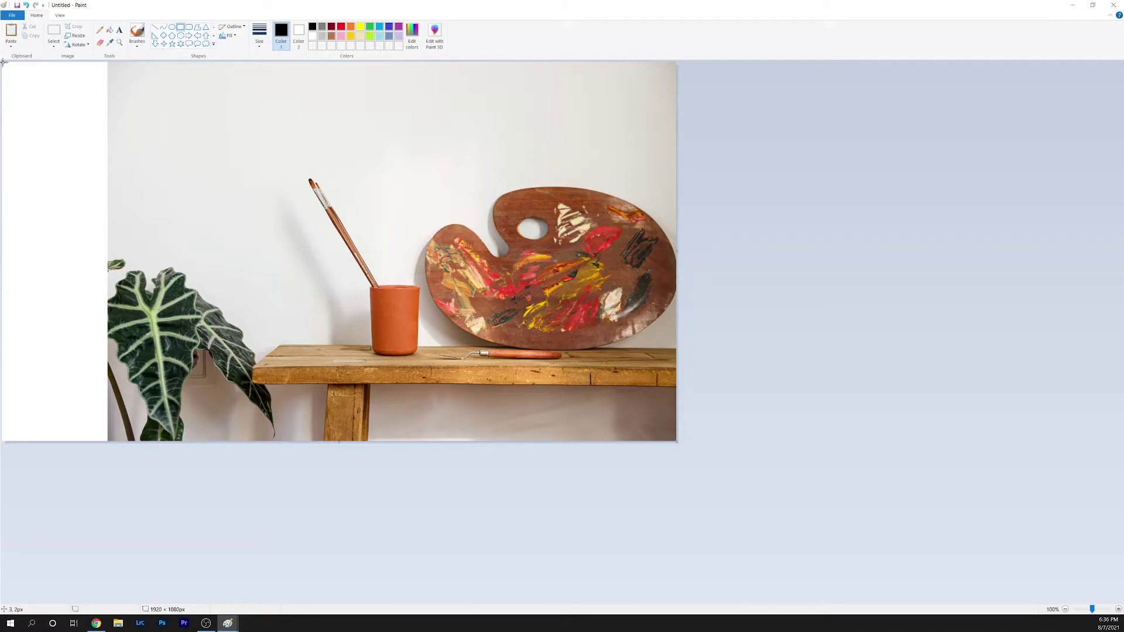
pyautogui.moveTo(3, 62); pyautogui.dragTo(170, 441)
pyautogui.click(230, 35)
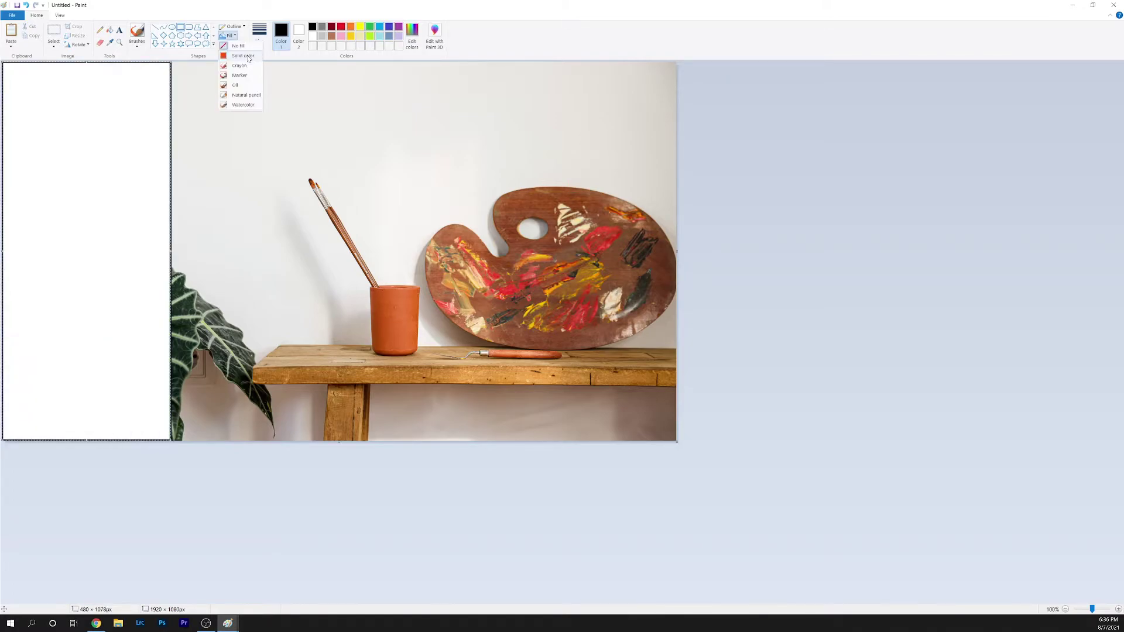
pyautogui.click(237, 53)
pyautogui.click(299, 32)
pyautogui.click(312, 27)
pyautogui.click(312, 27)
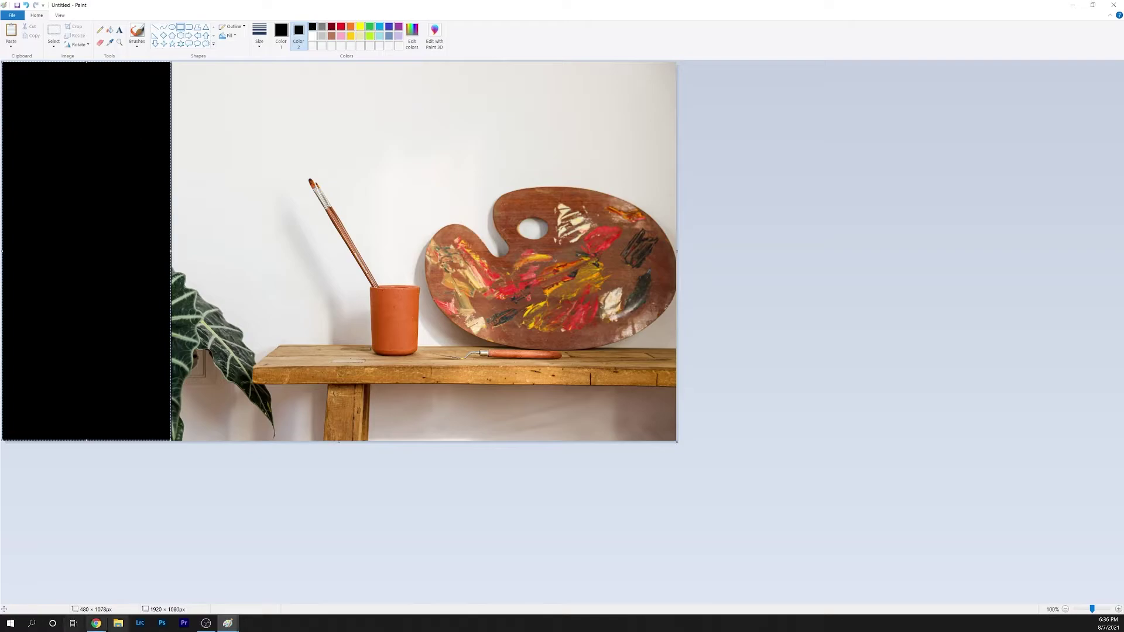
pyautogui.moveTo(173, 441); pyautogui.dragTo(216, 443)
# Step: Draw a text box at the top left set to The Bold Font, size 72, gold
pyautogui.click(120, 29)
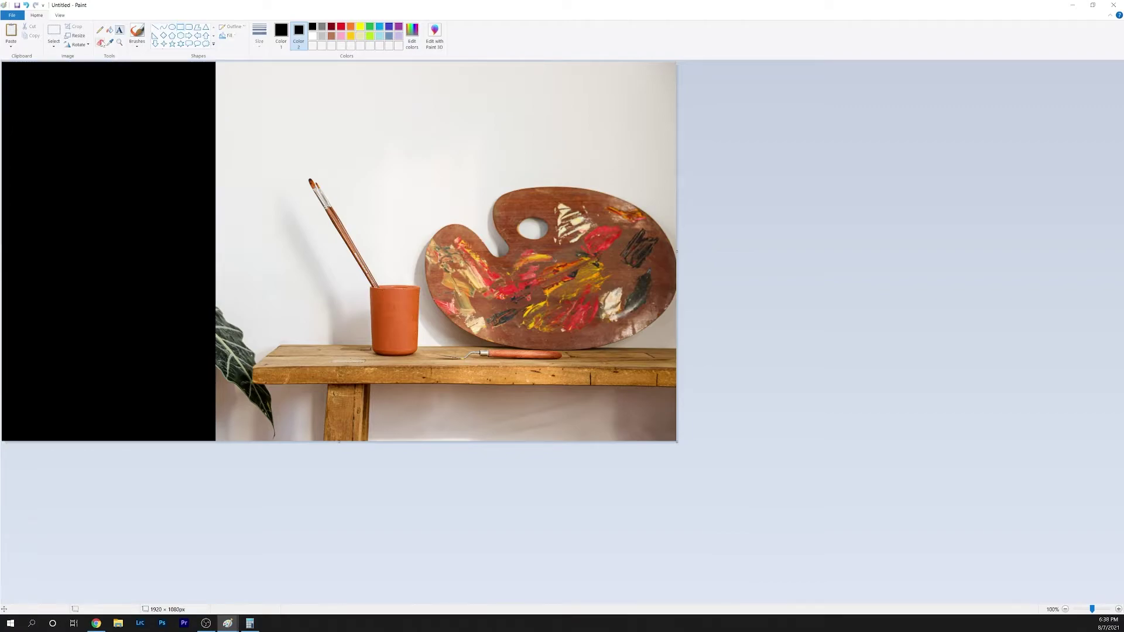
pyautogui.moveTo(14, 83); pyautogui.dragTo(551, 142)
pyautogui.click(92, 30)
pyautogui.click(65, 404)
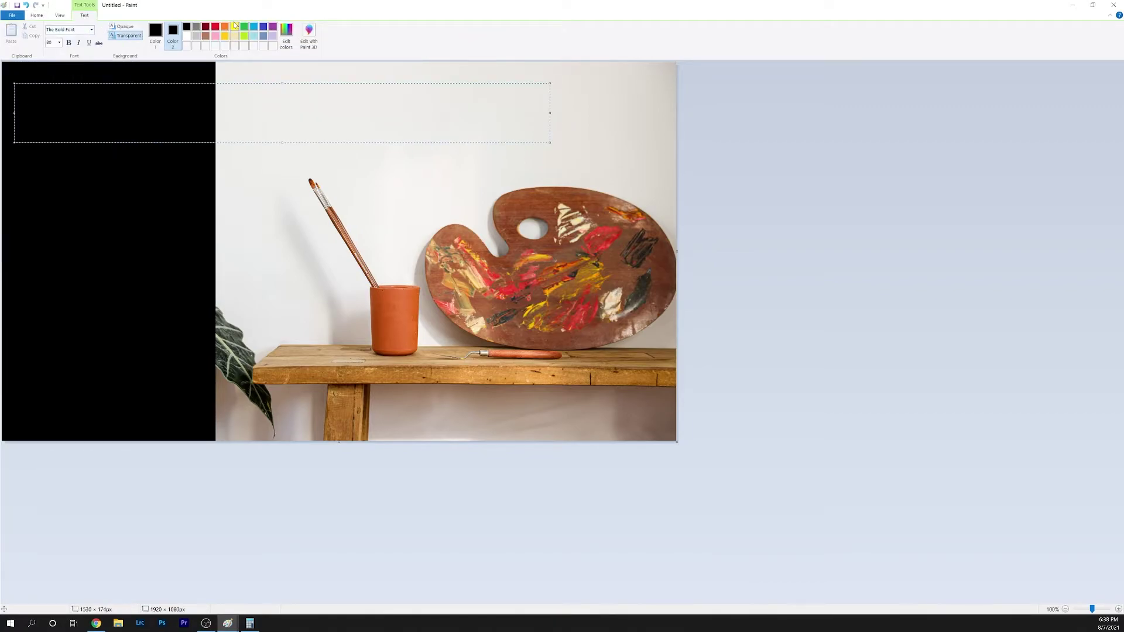
pyautogui.click(226, 36)
pyautogui.click(226, 36)
pyautogui.click(59, 42)
pyautogui.click(50, 117)
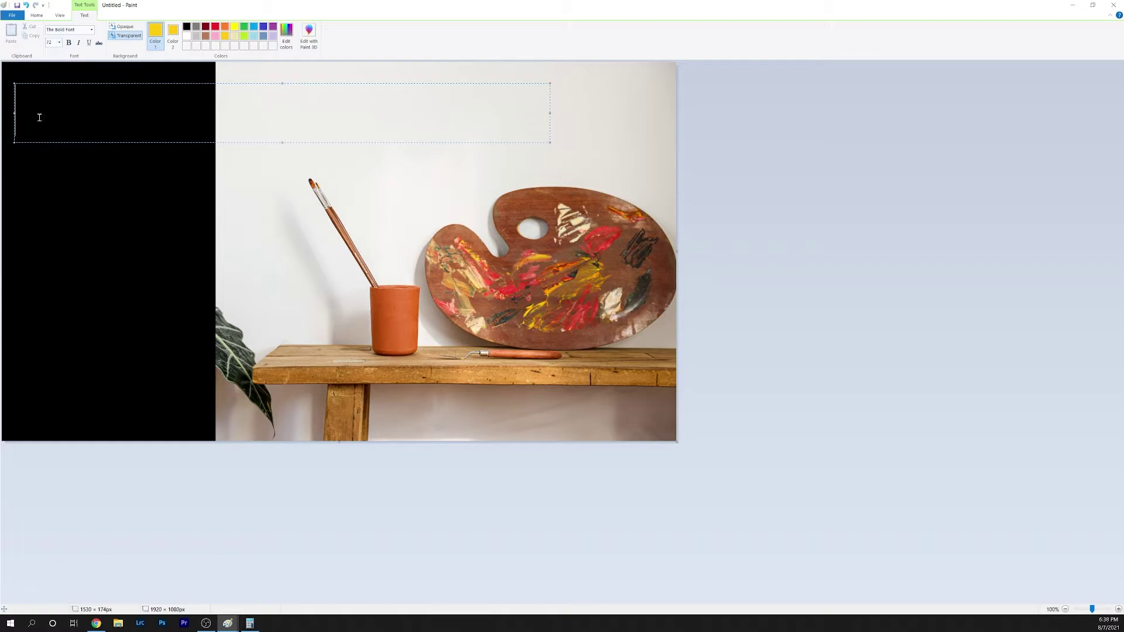
# Step: Type 'MAKE YOUTUBE THUMBNAILS IN MS PAINT' and reshape the box so it wraps into four lines
pyautogui.write('MAKE')
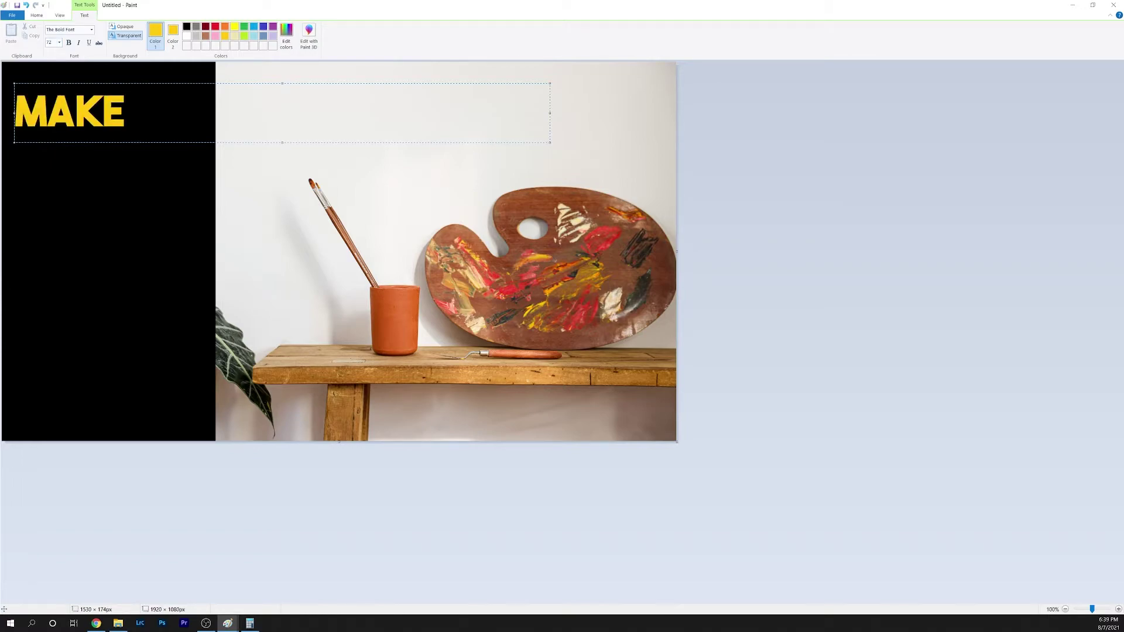
pyautogui.write(' YOUTUBE THUMBNAILS IN MS PA')
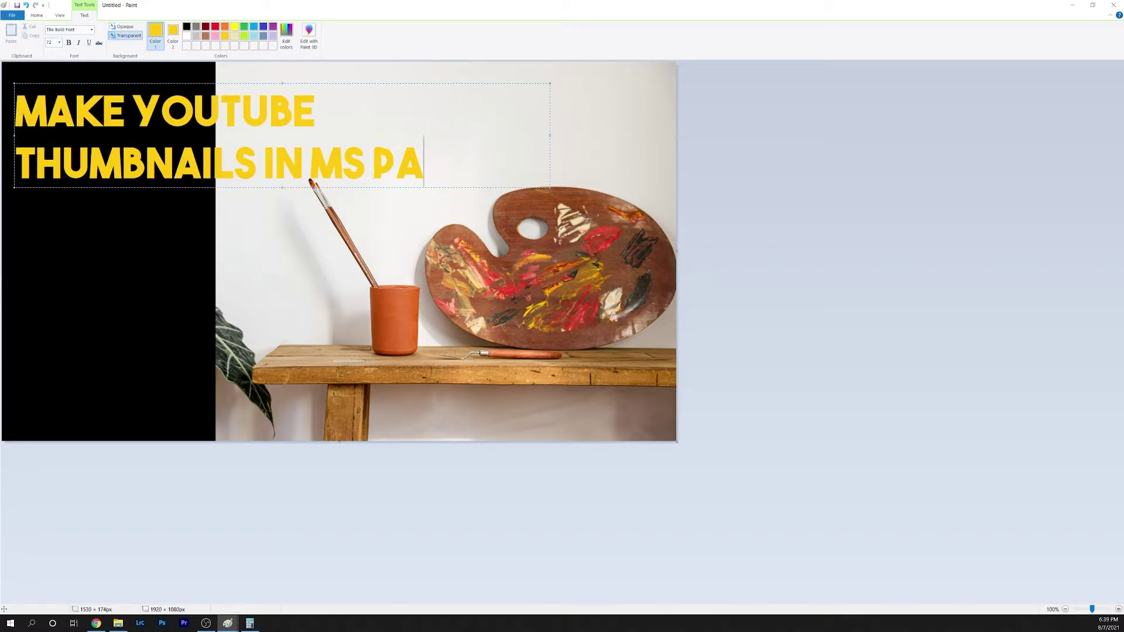
pyautogui.write('INT')
pyautogui.moveTo(550, 136); pyautogui.dragTo(266, 135)
pyautogui.moveTo(140, 188); pyautogui.dragTo(111, 363)
pyautogui.moveTo(264, 233); pyautogui.dragTo(273, 271)
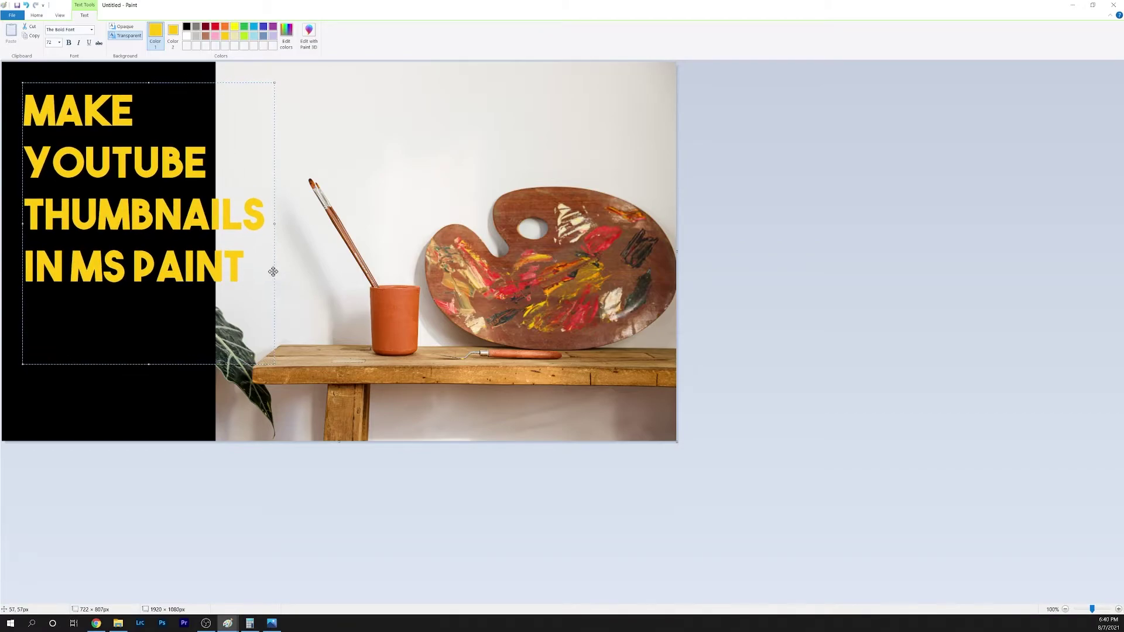
# Step: Save the thumbnail as a JPEG picture named mythumbnail
pyautogui.click(281, 484)
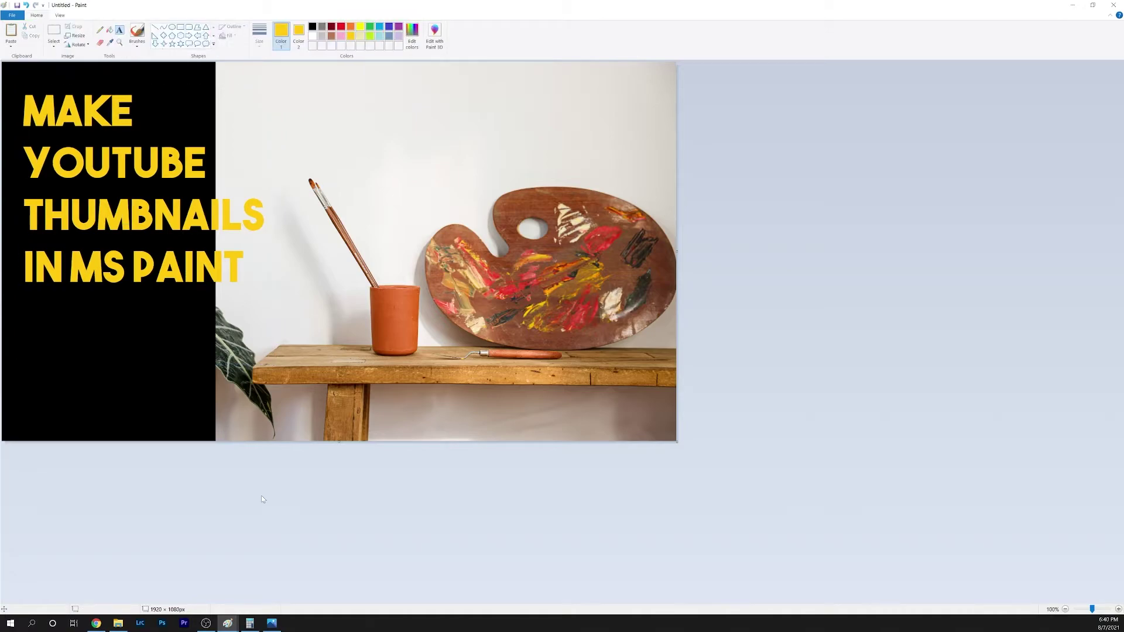
pyautogui.click(12, 14)
pyautogui.moveTo(83, 94)
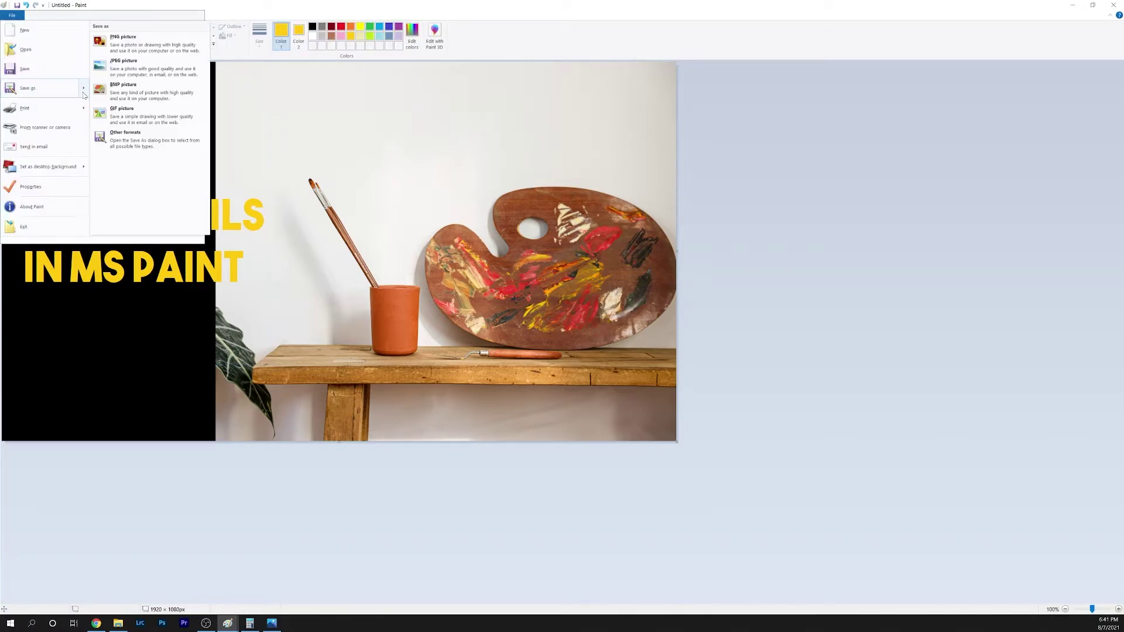
pyautogui.click(123, 65)
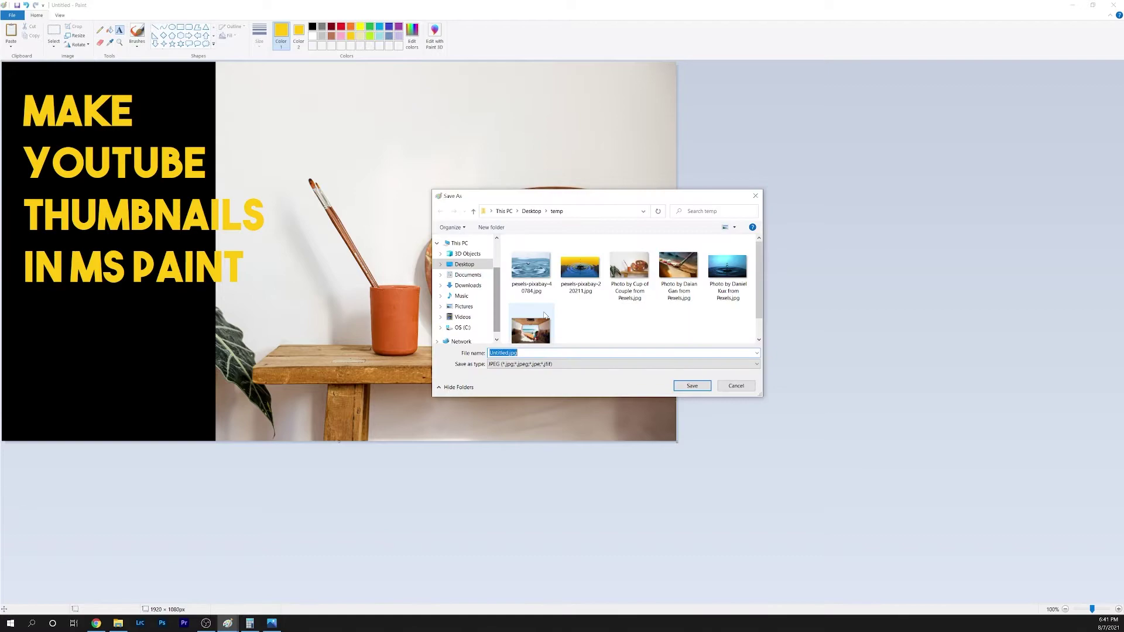
pyautogui.write('mythumb')
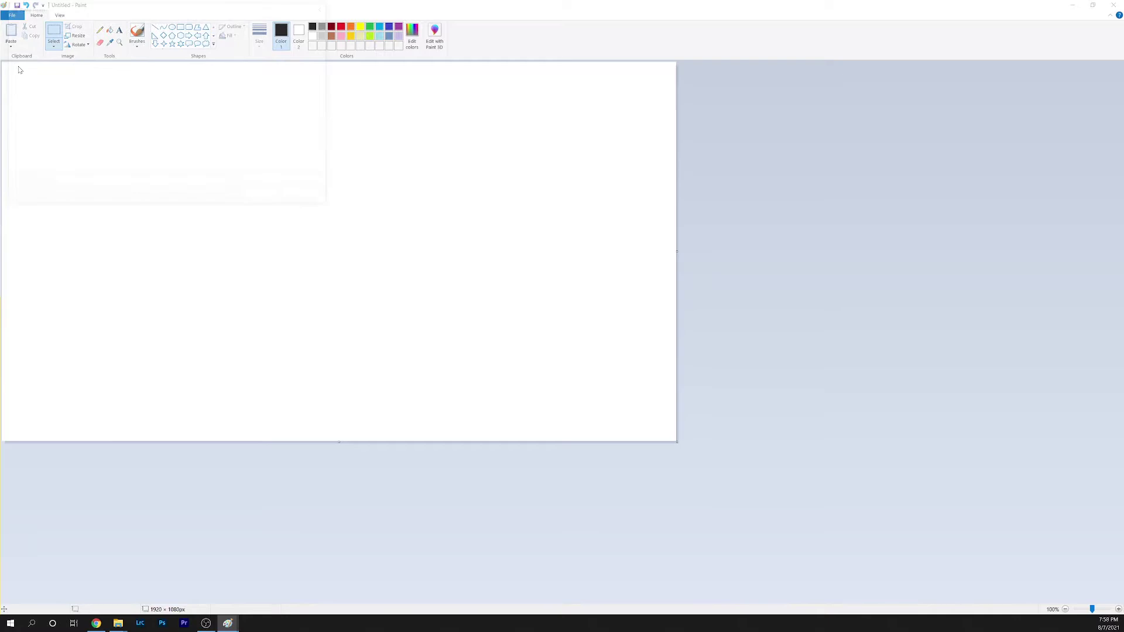
# Step: Paste the van-and-beach photo into a fresh canvas from its file
pyautogui.click(17, 68)
pyautogui.click(247, 143)
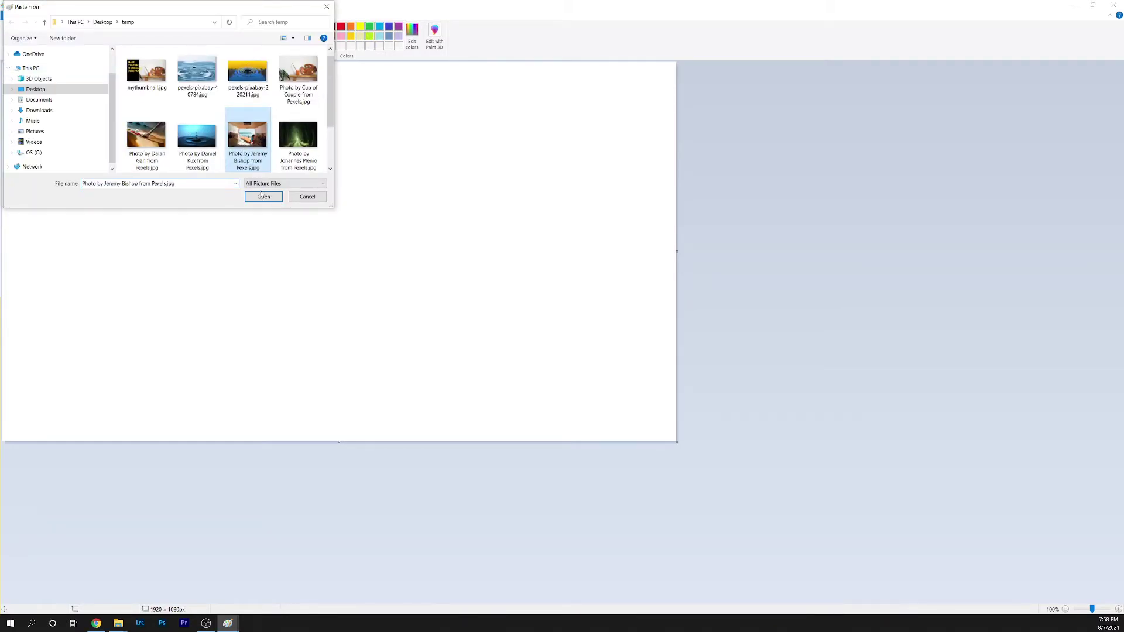
pyautogui.click(264, 197)
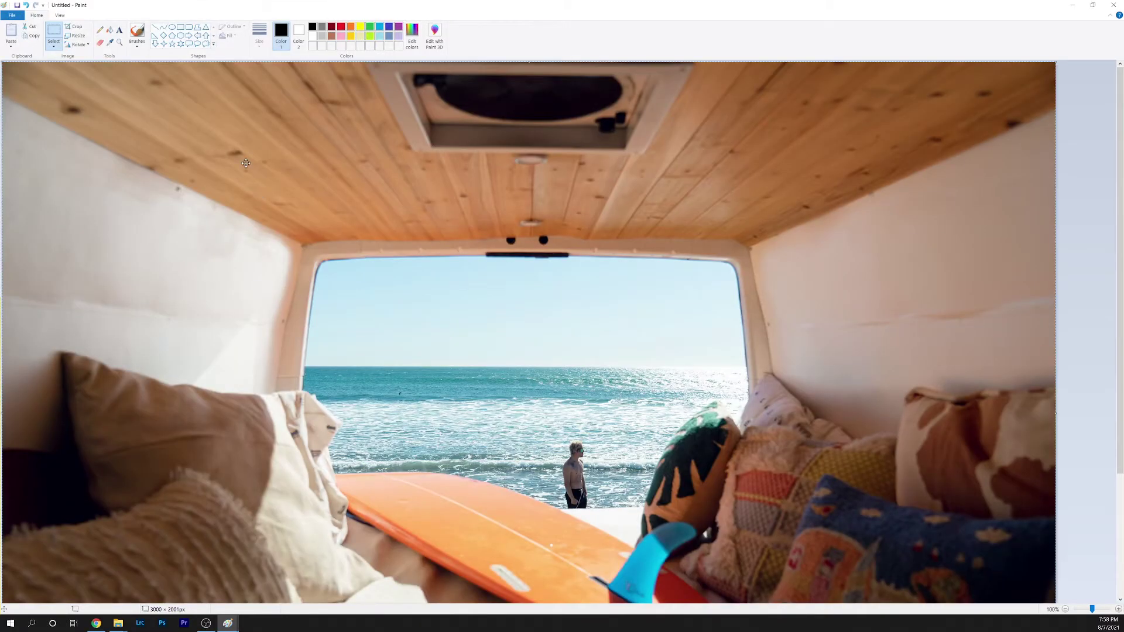
# Step: Scale the van photo to 1920 px wide, crop, and trim the canvas to 1180 px tall
pyautogui.click(79, 36)
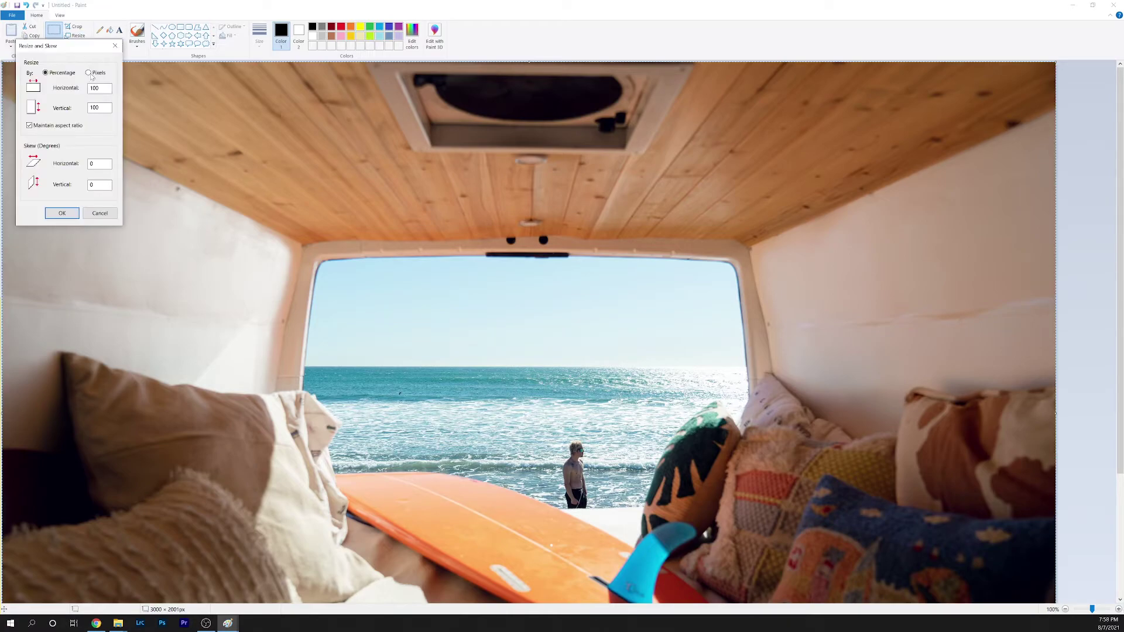
pyautogui.doubleClick(103, 88)
pyautogui.write('192')
pyautogui.click(62, 214)
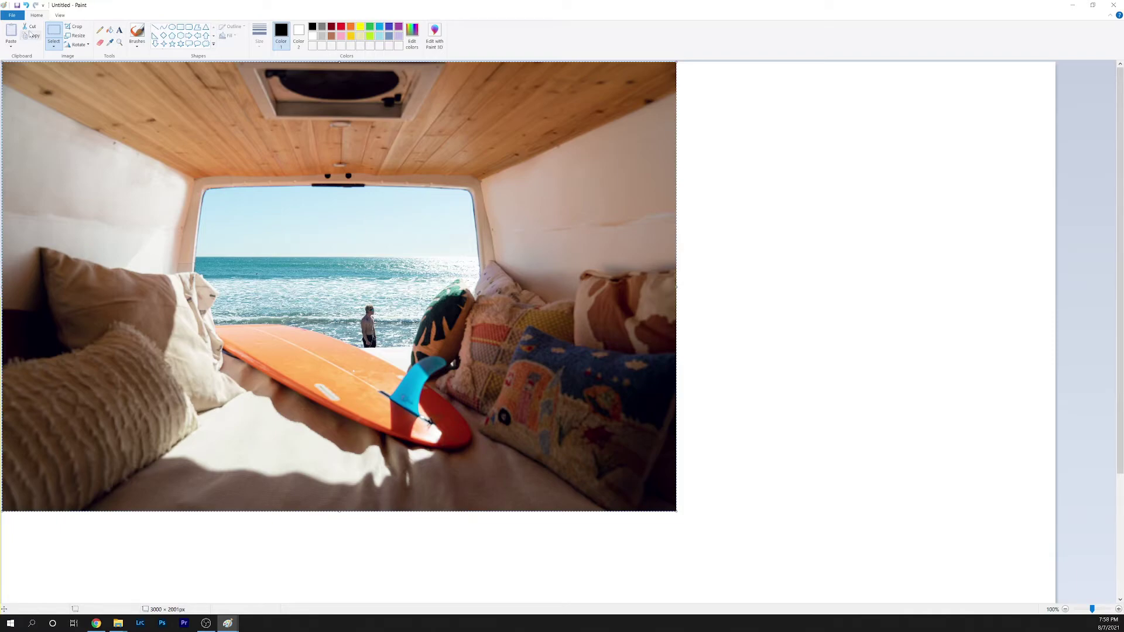
pyautogui.click(75, 26)
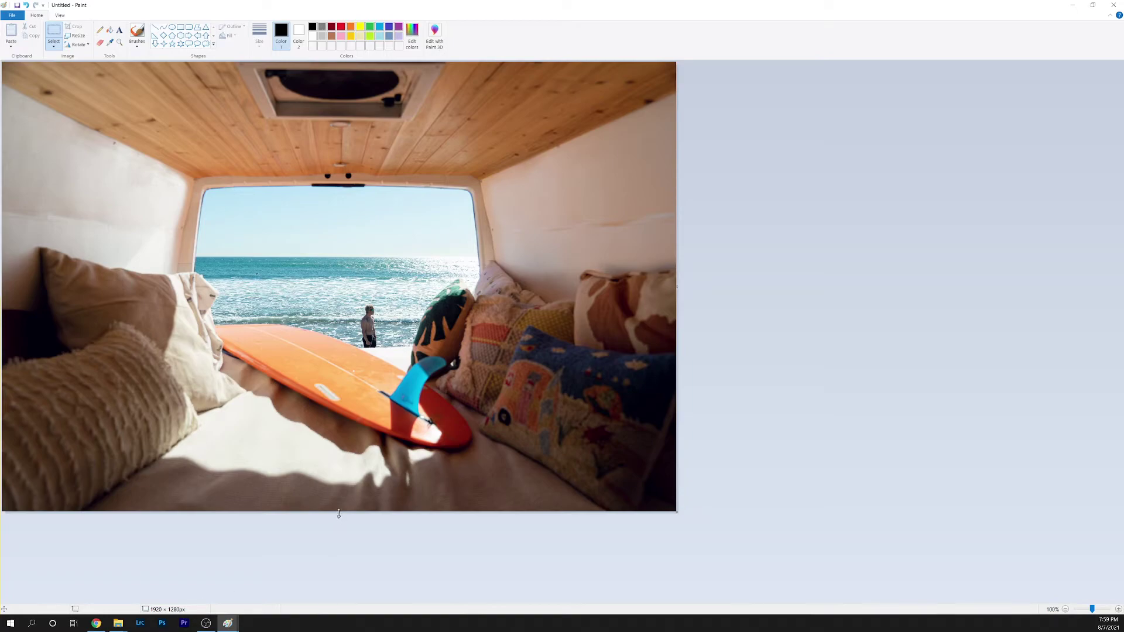
pyautogui.moveTo(339, 514); pyautogui.dragTo(332, 475)
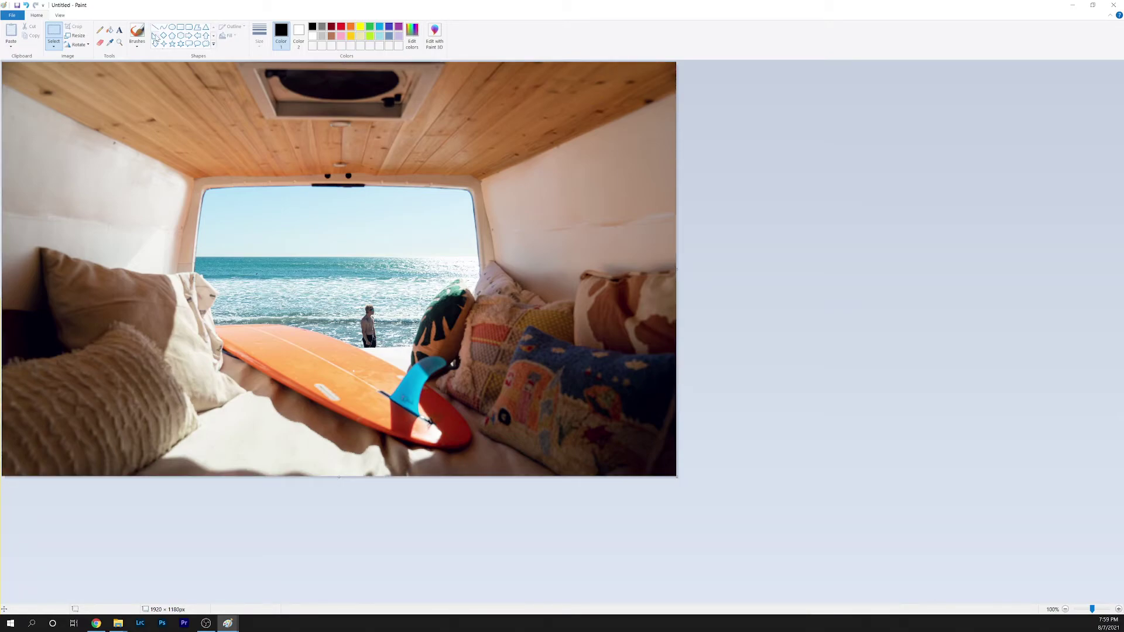
# Step: Rotate the van photo 180°, trim the canvas to 1080 px tall, then rotate it back upright
pyautogui.click(85, 45)
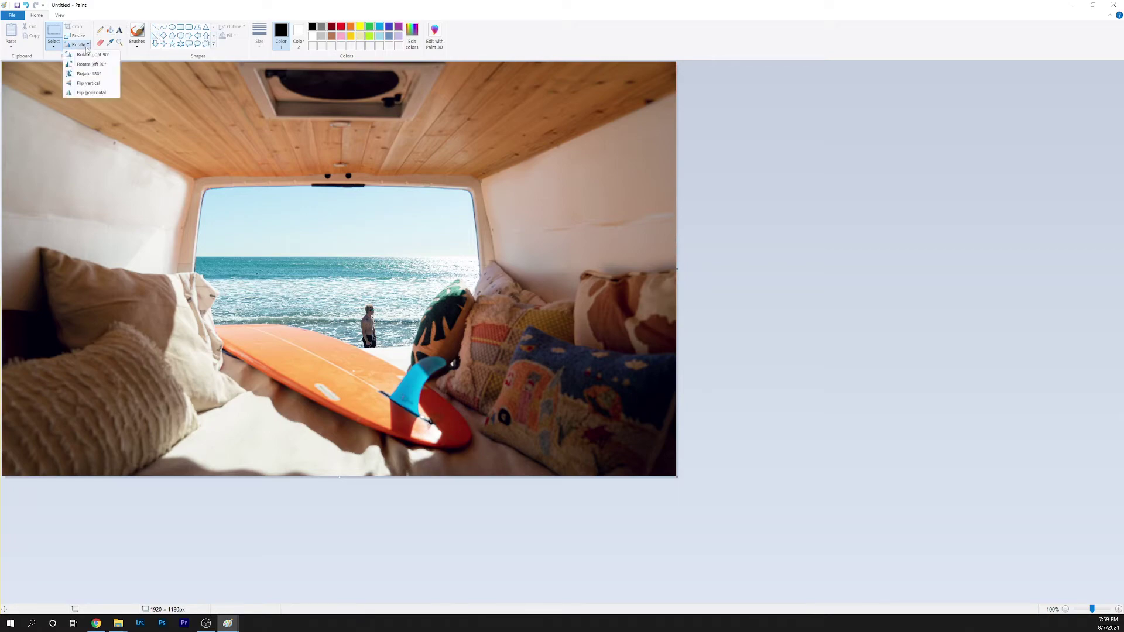
pyautogui.click(87, 73)
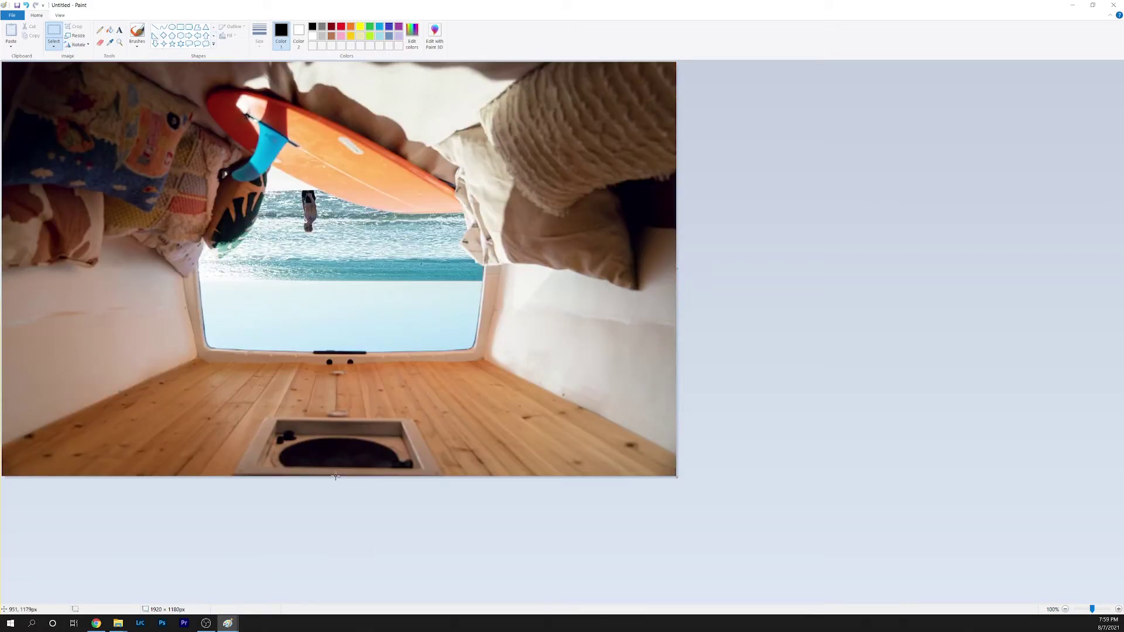
pyautogui.moveTo(338, 476); pyautogui.dragTo(335, 445)
pyautogui.moveTo(333, 441); pyautogui.dragTo(334, 441)
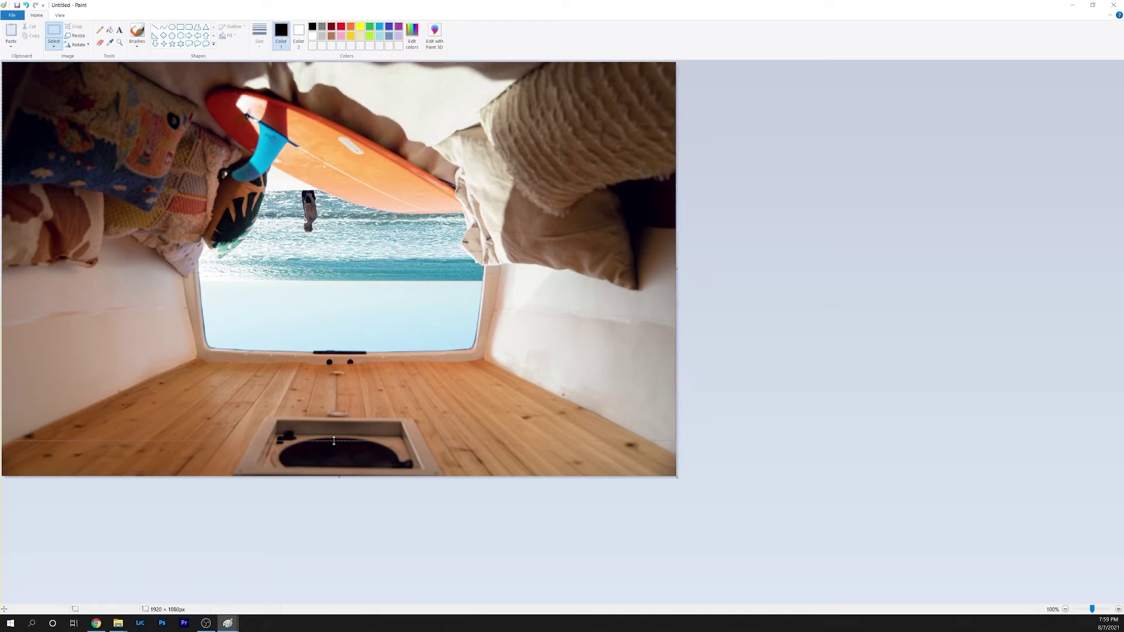
pyautogui.click(88, 46)
pyautogui.click(88, 75)
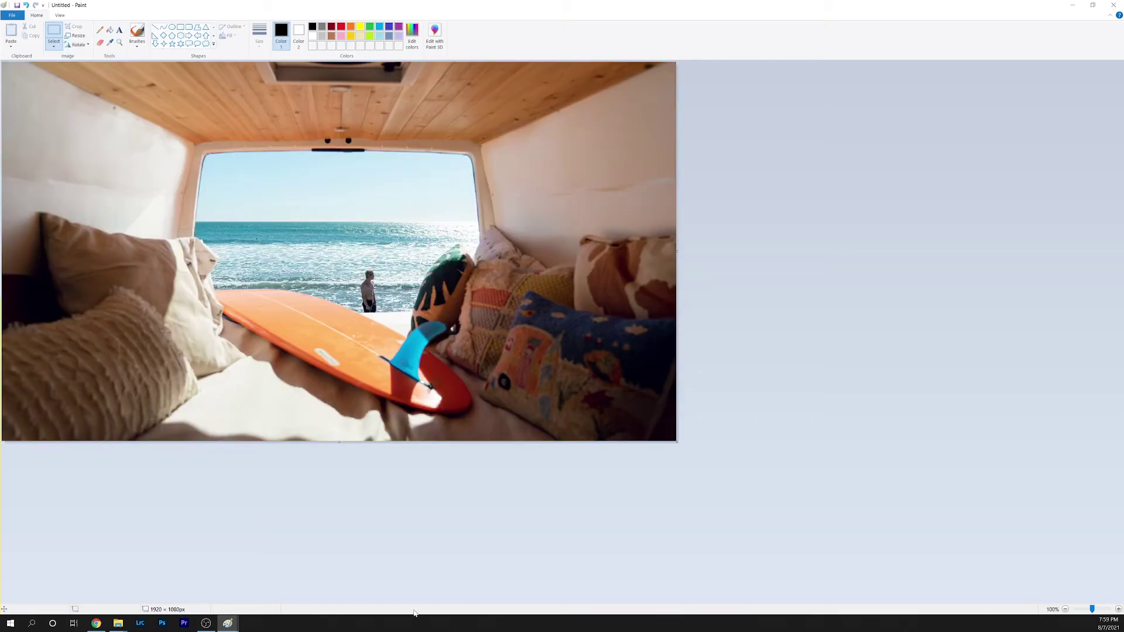
# Step: Draw a solid black bar across the van ceiling
pyautogui.click(180, 27)
pyautogui.click(298, 35)
pyautogui.click(312, 27)
pyautogui.moveTo(115, 126); pyautogui.dragTo(555, 169)
pyautogui.moveTo(340, 148); pyautogui.dragTo(335, 151)
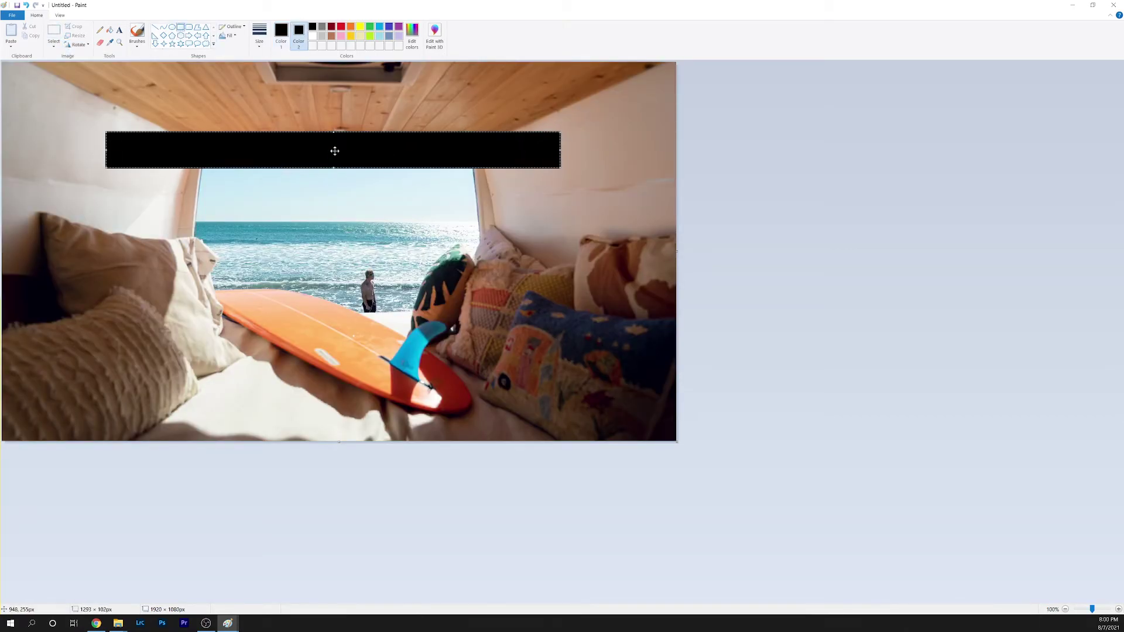
# Step: Add white text 'travel' on the black bar
pyautogui.click(119, 30)
pyautogui.click(187, 93)
pyautogui.click(186, 36)
pyautogui.write('travel')
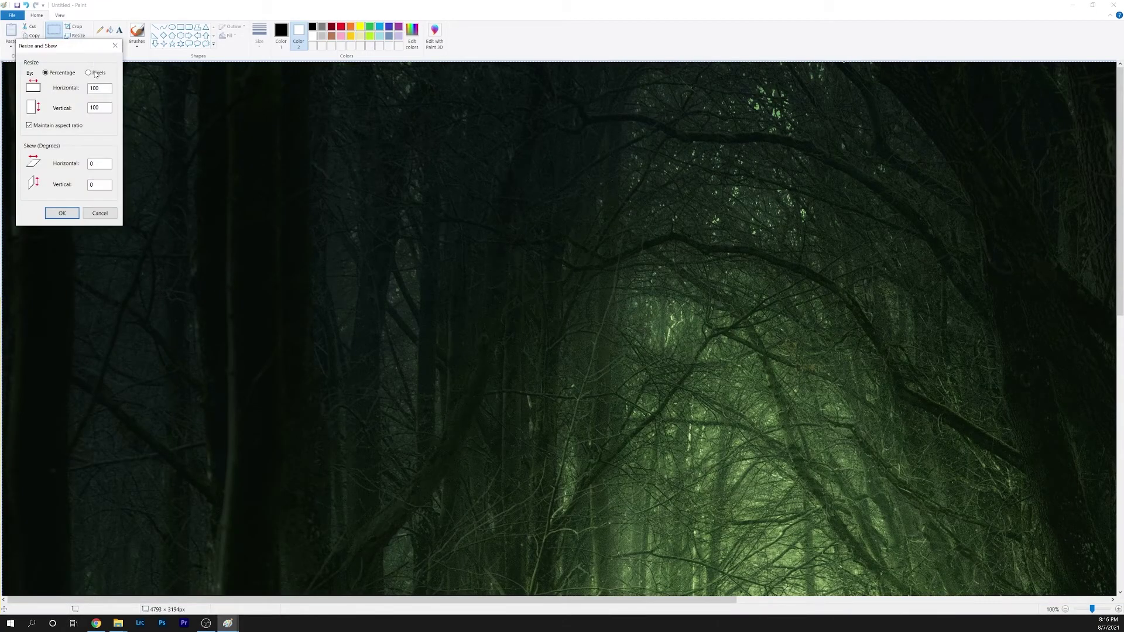
# Step: Confirm the forest photo's 1920 px width, trim the canvas bottom, and flip it vertically
pyautogui.click(53, 214)
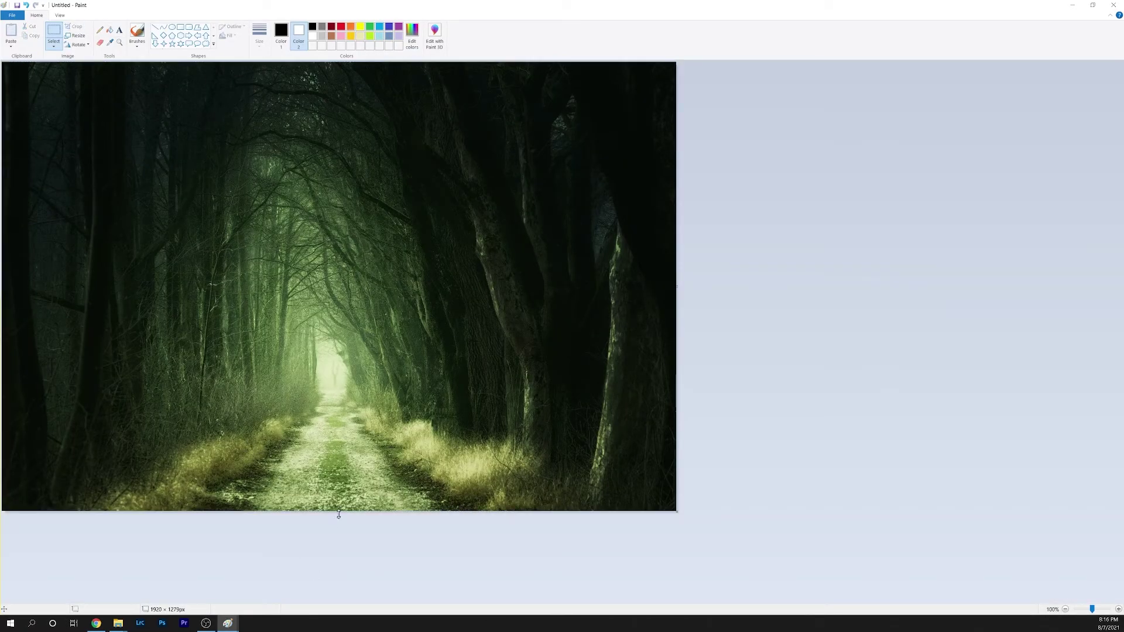
pyautogui.moveTo(338, 514); pyautogui.dragTo(328, 441)
pyautogui.click(80, 46)
pyautogui.click(97, 71)
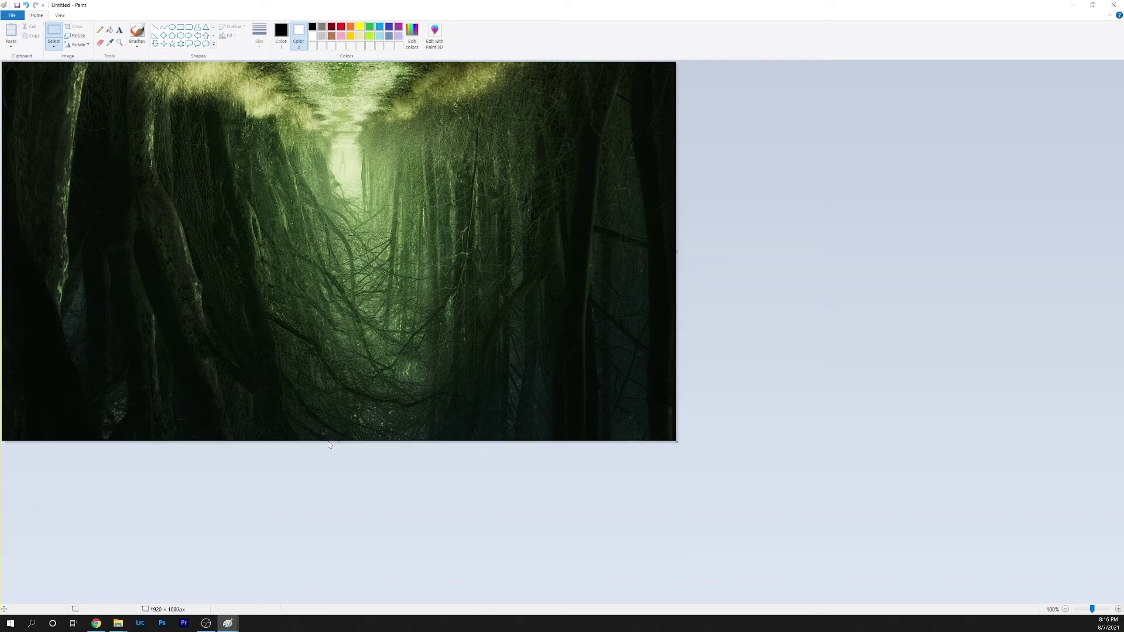
pyautogui.click(66, 46)
# Step: Flip the forest photo upright and type white 'explore with me' text in the upper left
pyautogui.click(97, 72)
pyautogui.click(281, 32)
pyautogui.click(313, 35)
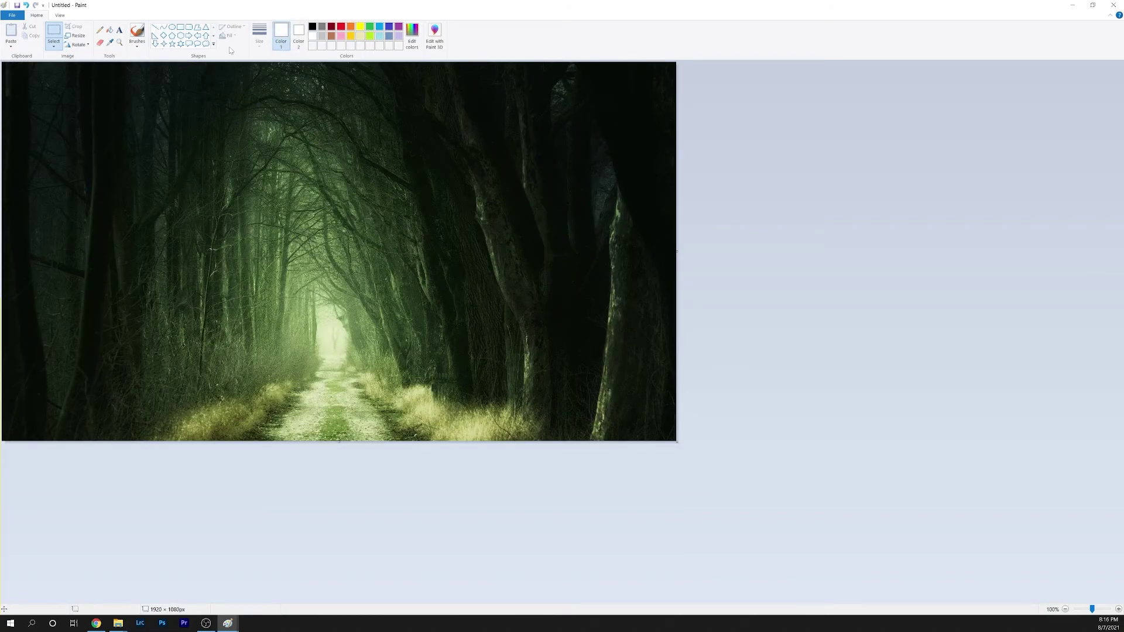
pyautogui.click(120, 30)
pyautogui.click(167, 100)
pyautogui.click(59, 43)
pyautogui.click(54, 162)
pyautogui.write('explo')
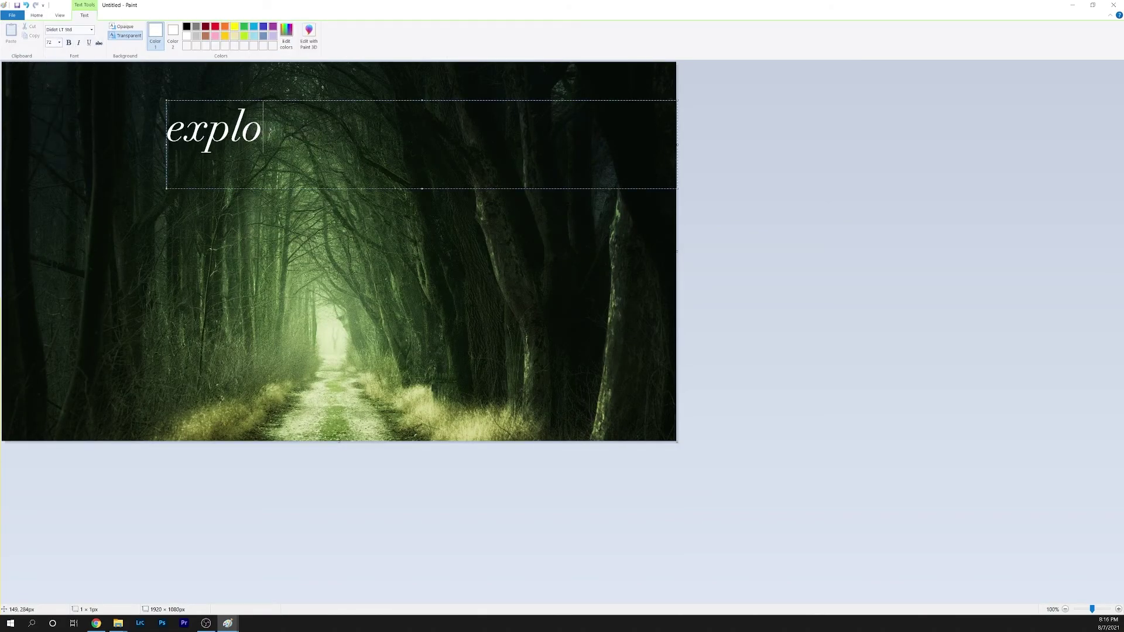
pyautogui.write('re with me')
# Step: Correct the typed words, keeping the Didot LT Std font
pyautogui.press('BackSpace')
pyautogui.write('E')
pyautogui.press('Right')
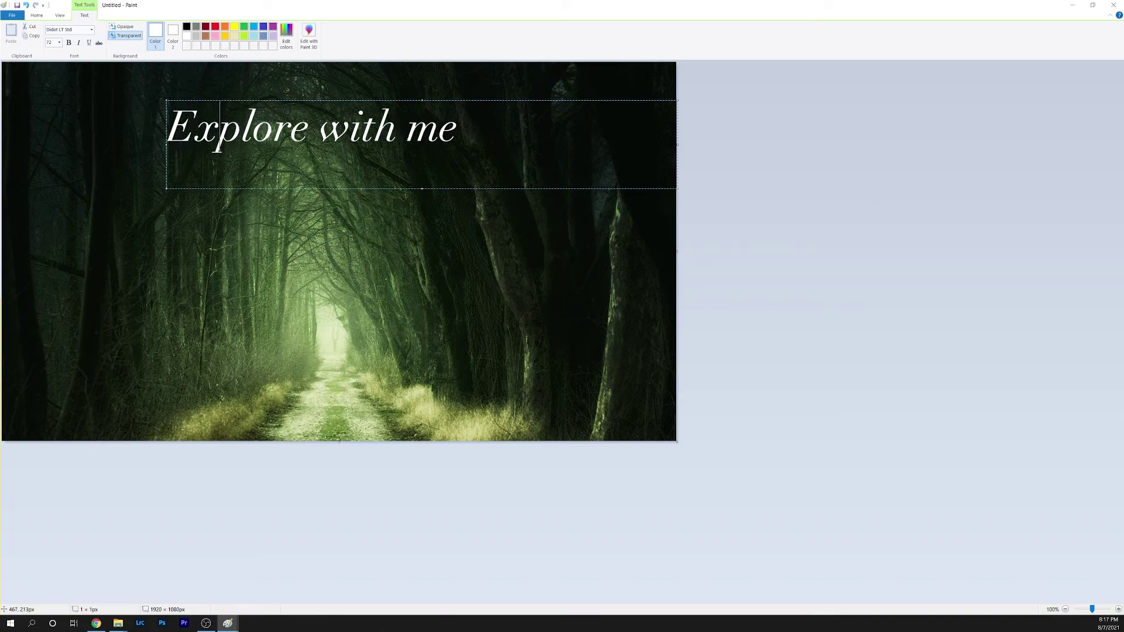
pyautogui.moveTo(456, 126); pyautogui.dragTo(167, 126)
pyautogui.press('BackSpace')
pyautogui.click(91, 29)
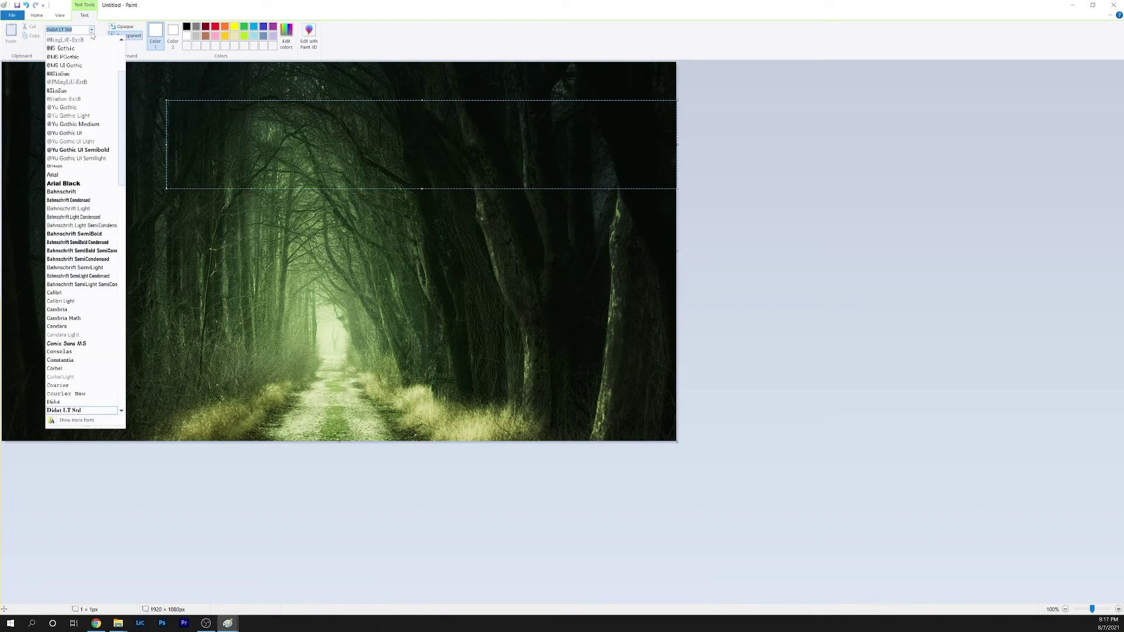
pyautogui.click(182, 125)
pyautogui.write('explore with me')
# Step: Enlarge the text to size 92 and resize and move the box so it fits on one line
pyautogui.moveTo(680, 145); pyautogui.dragTo(466, 161)
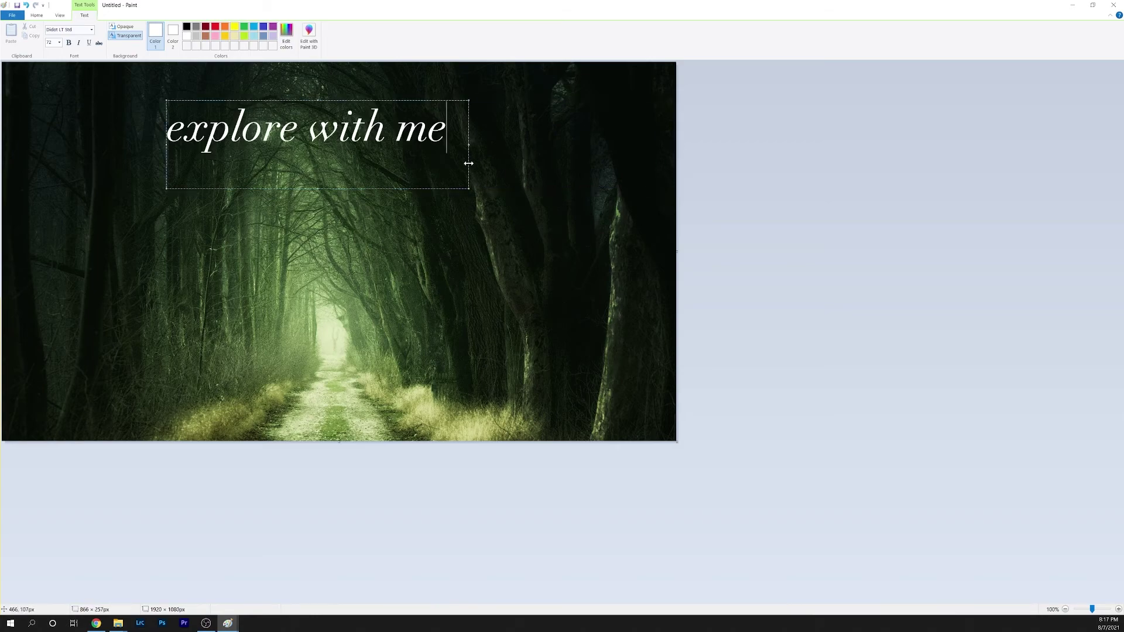
pyautogui.moveTo(442, 100); pyautogui.dragTo(468, 111)
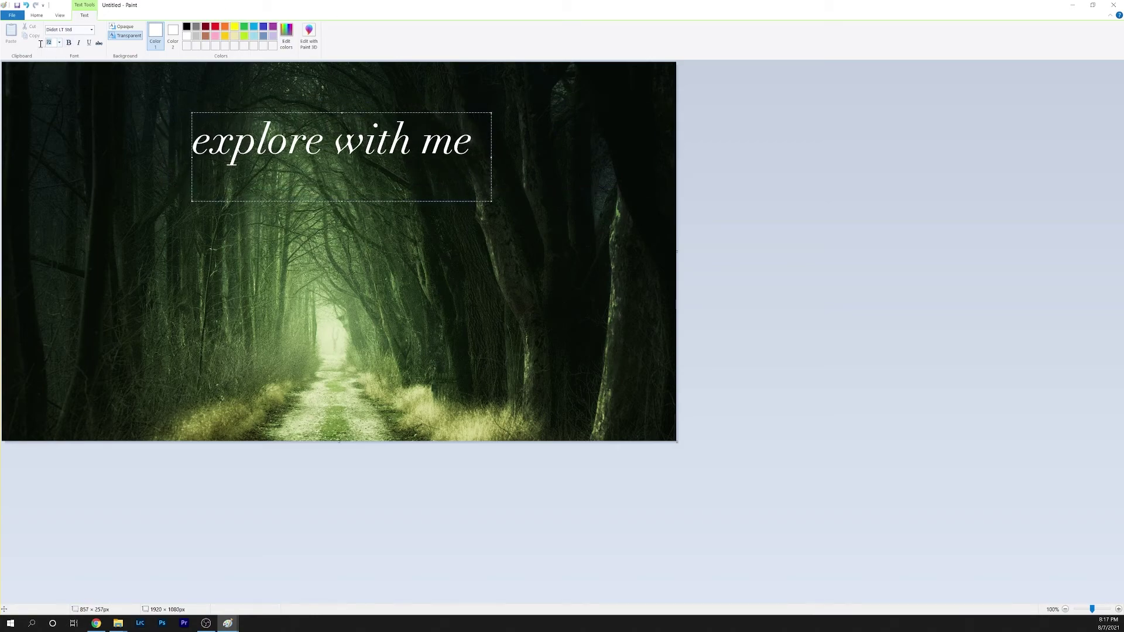
pyautogui.hotkey('ctrl', 'a')
pyautogui.write('92')
pyautogui.press('Return')
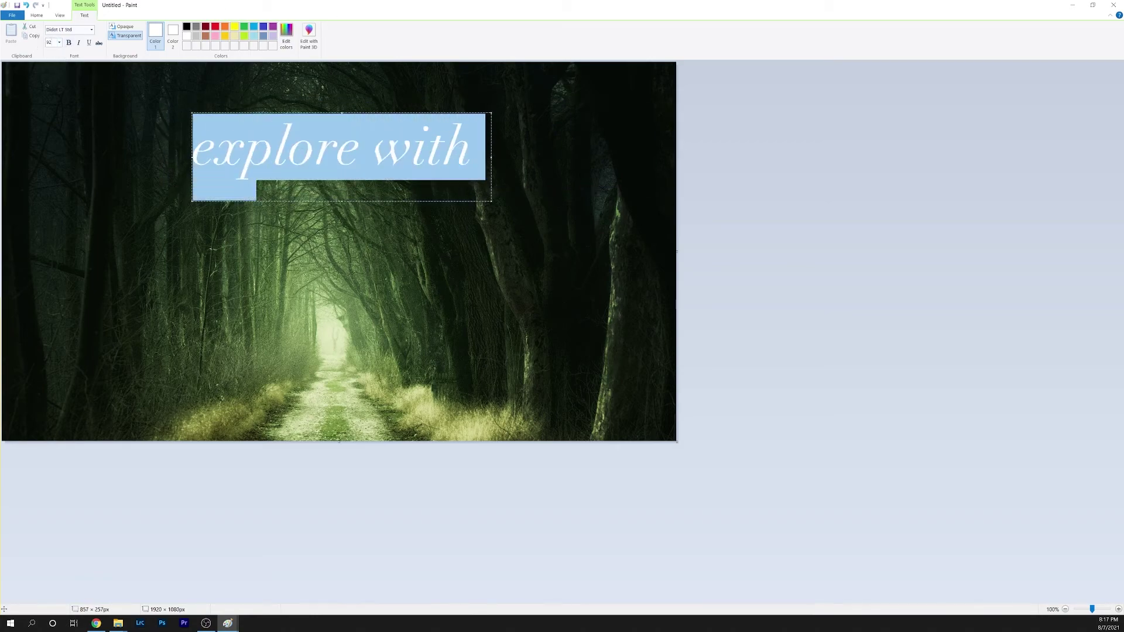
pyautogui.moveTo(492, 156); pyautogui.dragTo(526, 181)
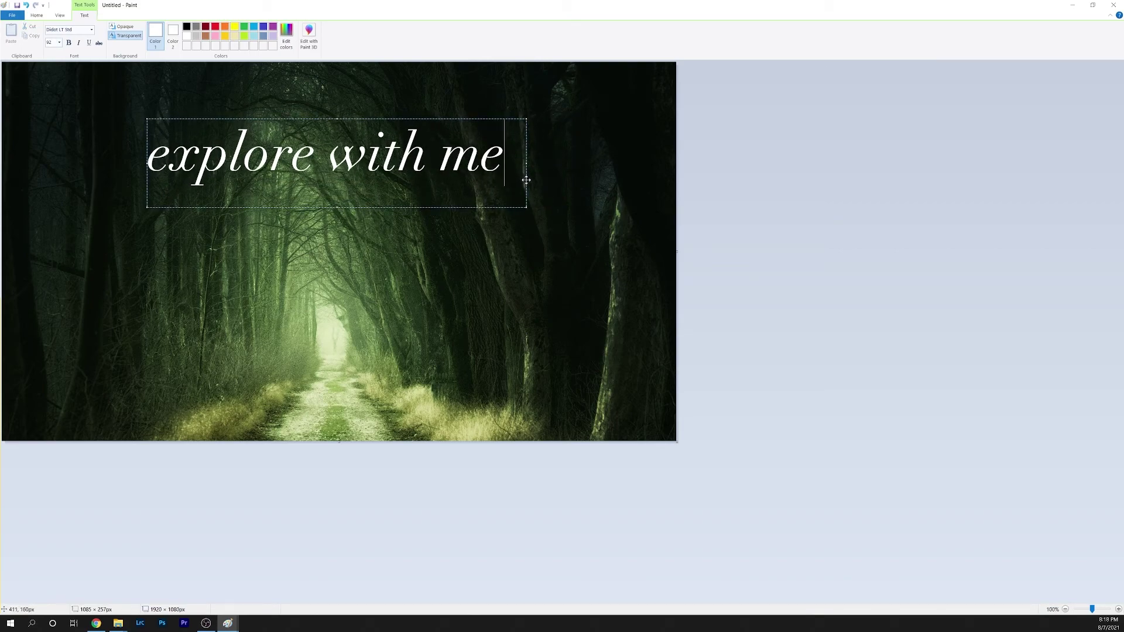
# Step: Commit the text, choose a textured brush and try a thin stroke under the words
pyautogui.click(37, 14)
pyautogui.click(141, 45)
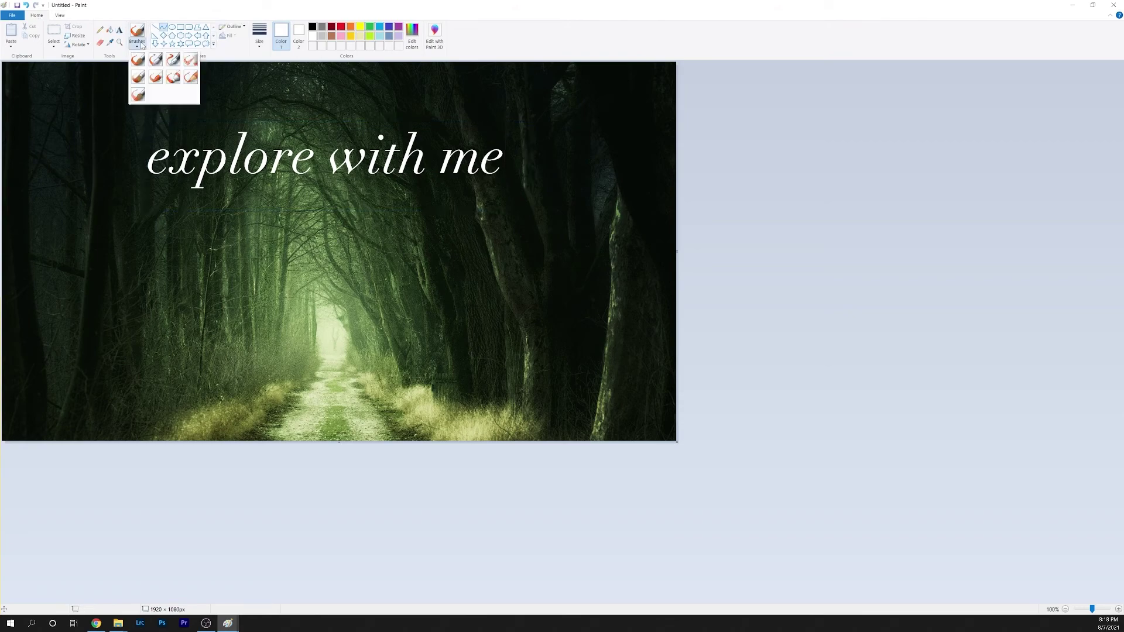
pyautogui.click(187, 61)
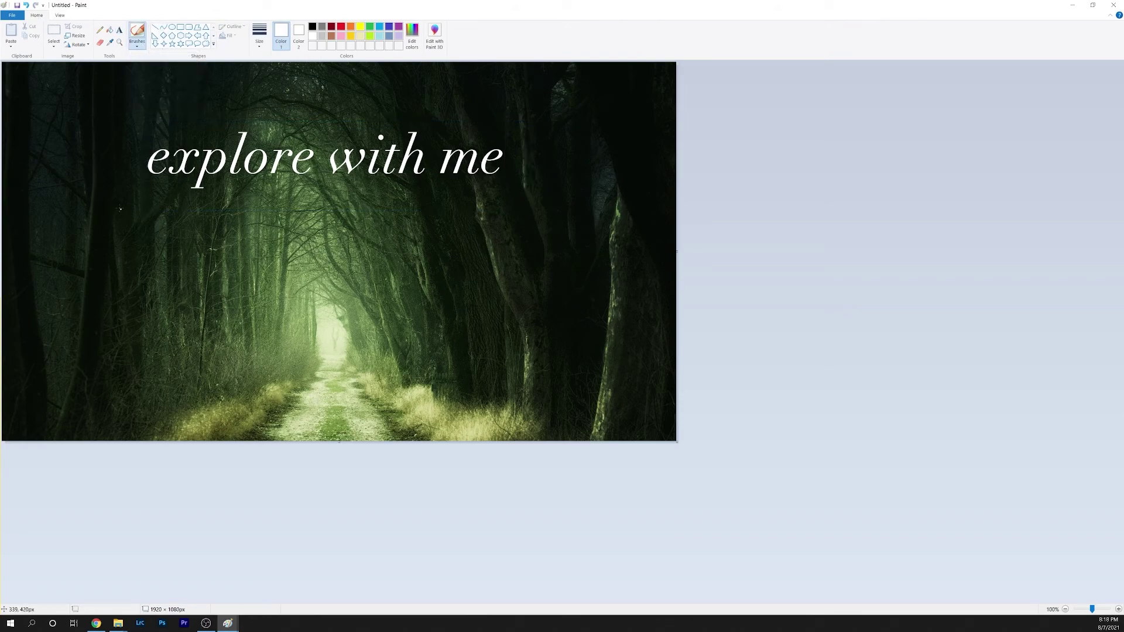
pyautogui.moveTo(121, 210); pyautogui.dragTo(499, 202)
pyautogui.hotkey('ctrl', 'z')
# Step: With a thicker brush size, redraw the white underline until it sits just below the words
pyautogui.click(137, 45)
pyautogui.click(138, 94)
pyautogui.moveTo(120, 213); pyautogui.dragTo(541, 209)
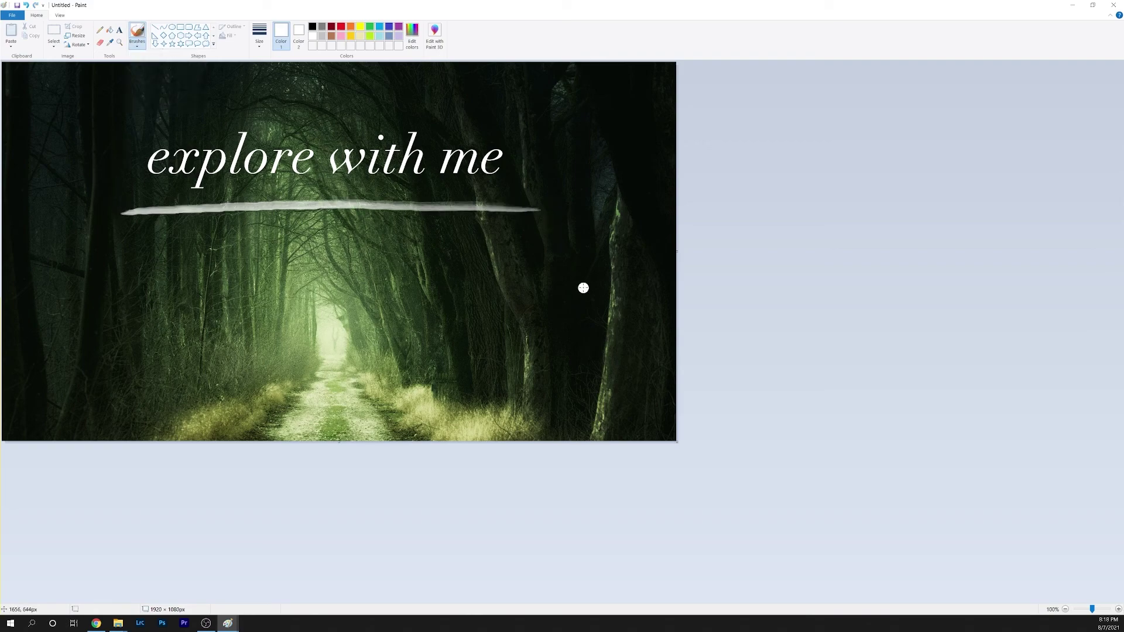
pyautogui.hotkey('ctrl', 'z')
pyautogui.moveTo(120, 209); pyautogui.dragTo(530, 210)
pyautogui.hotkey('ctrl', 'z')
pyautogui.moveTo(112, 209); pyautogui.dragTo(532, 208)
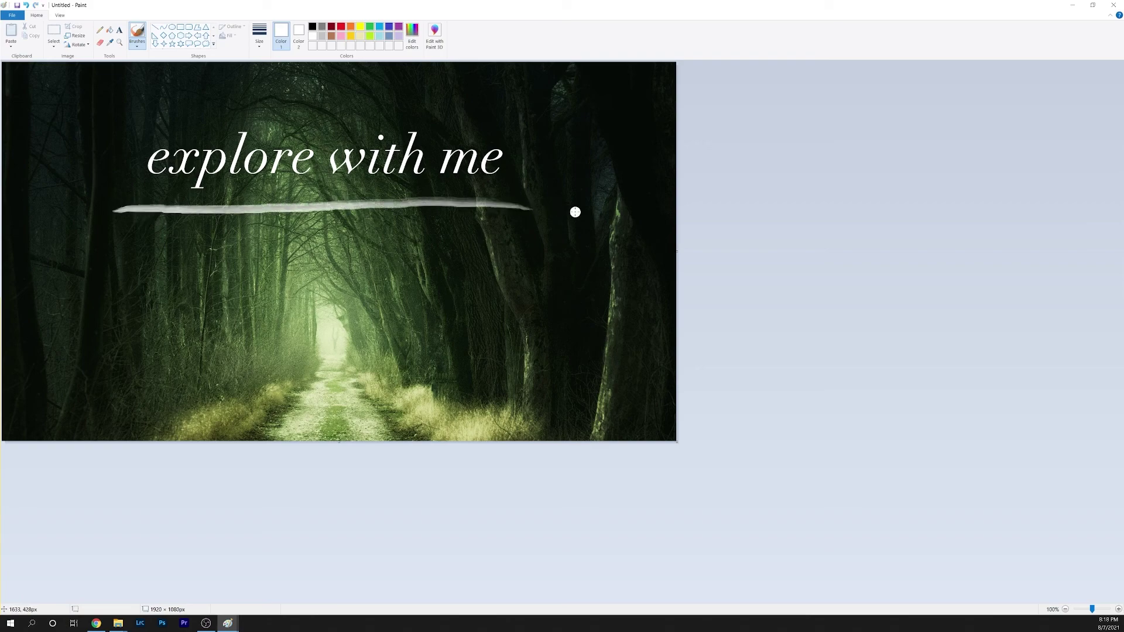
pyautogui.hotkey('ctrl', 'z')
pyautogui.moveTo(109, 195); pyautogui.dragTo(529, 195)
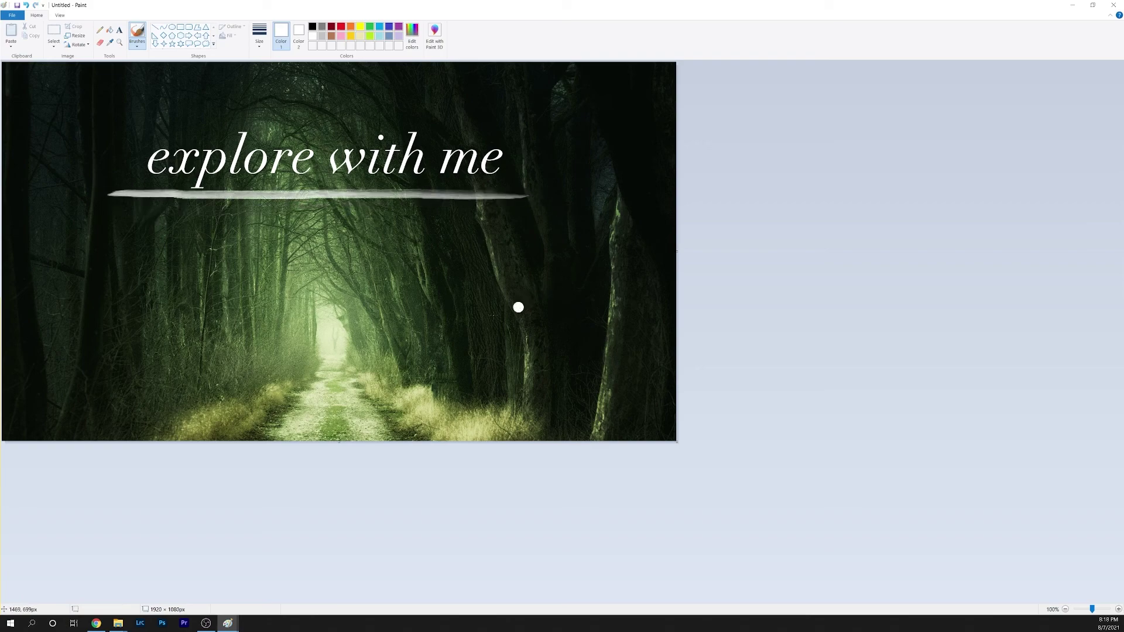
# Step: Save a copy named thumbnail3 with JPEG as the file type
pyautogui.click(18, 16)
pyautogui.click(33, 85)
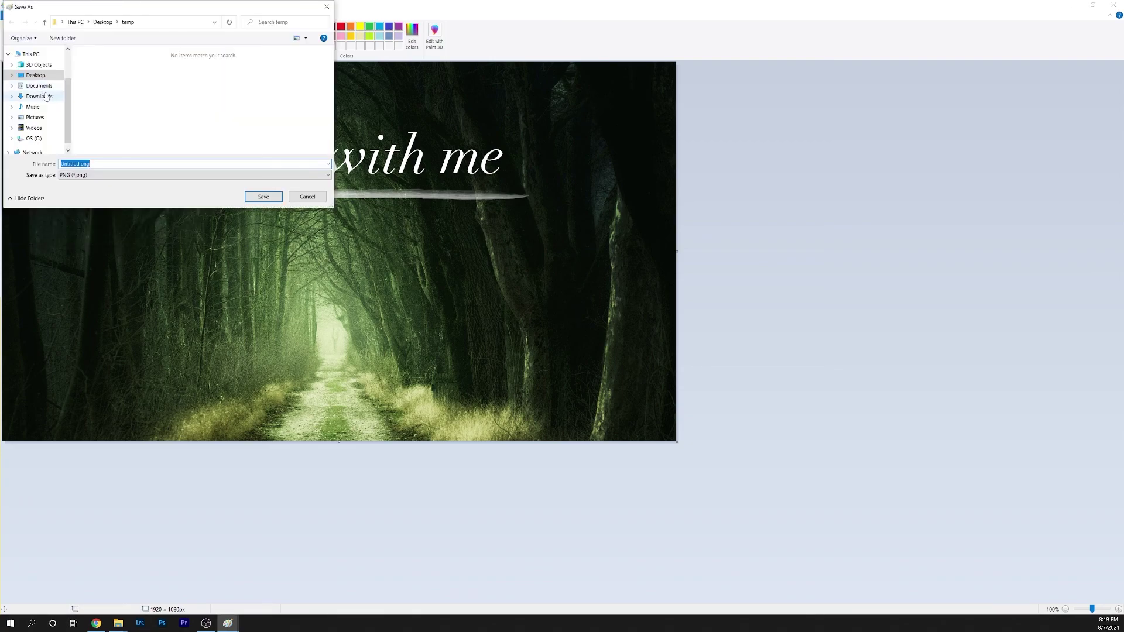
pyautogui.click(97, 174)
pyautogui.click(96, 212)
pyautogui.write('thumbnail3')
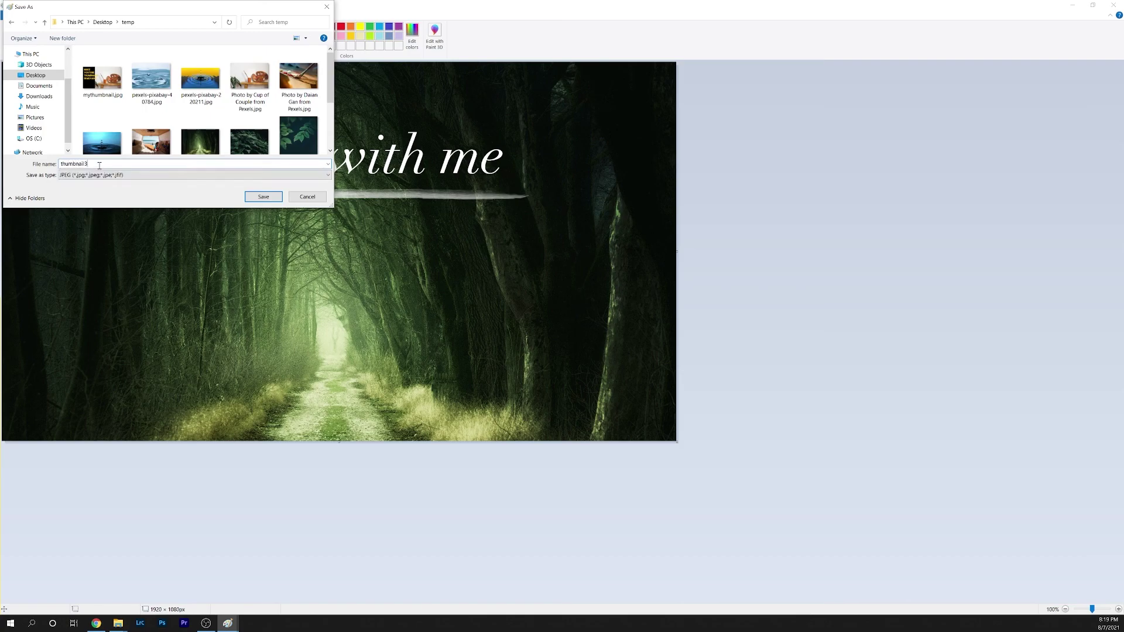
pyautogui.click(263, 196)
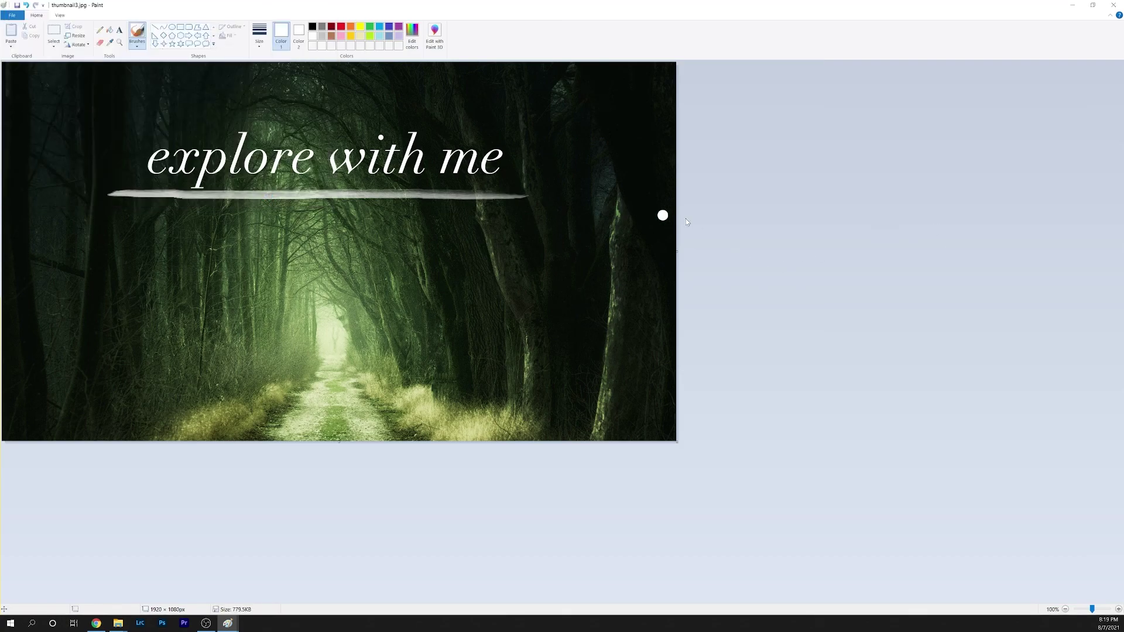